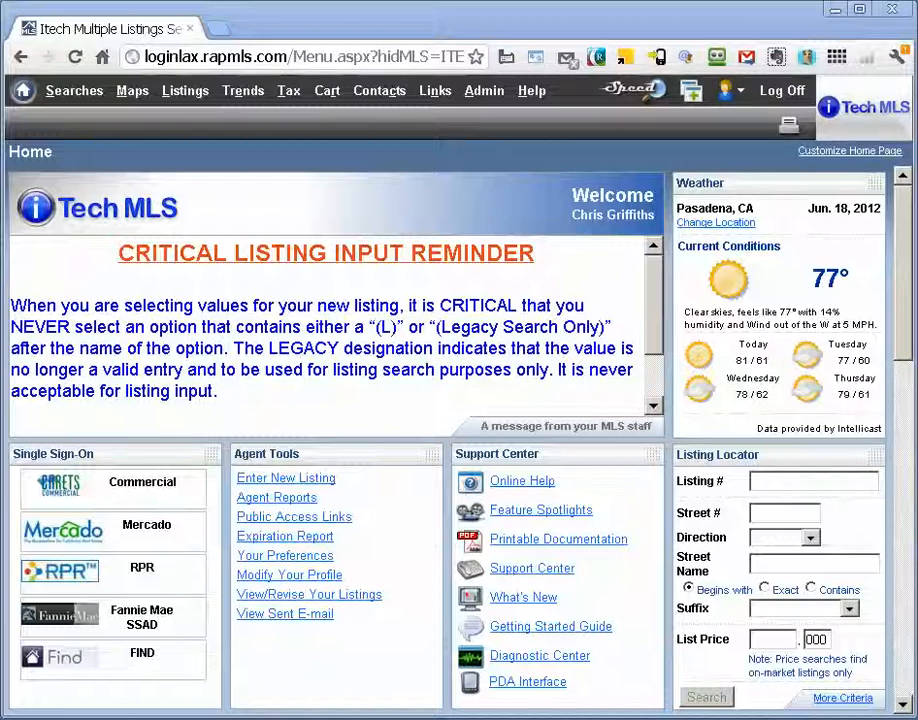
# Set the Prospects contact group to be assigned by default and save the group
pyautogui.moveTo(394, 94)
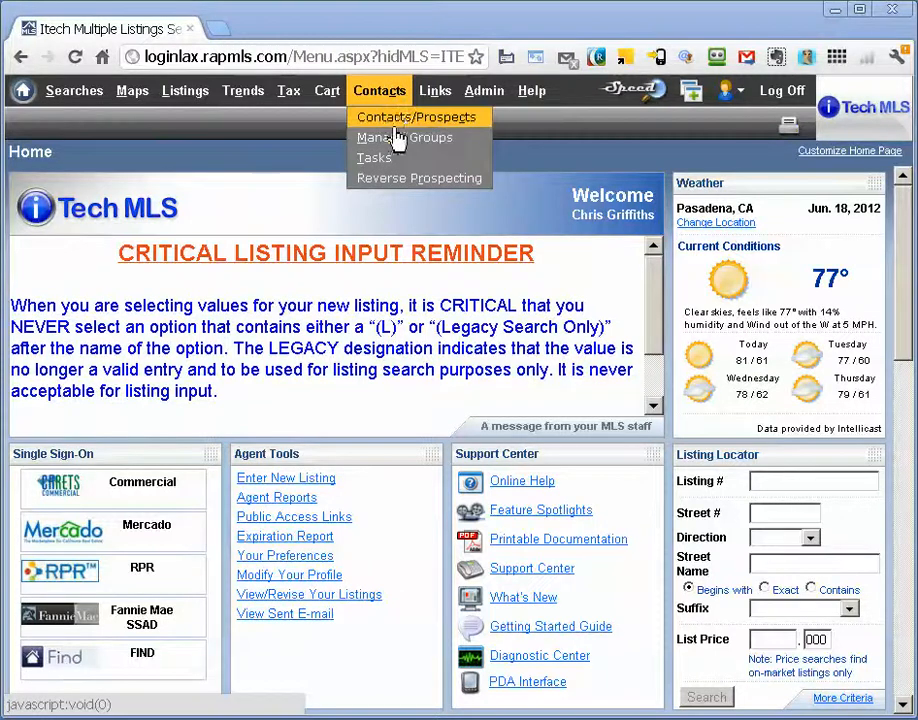
pyautogui.click(400, 140)
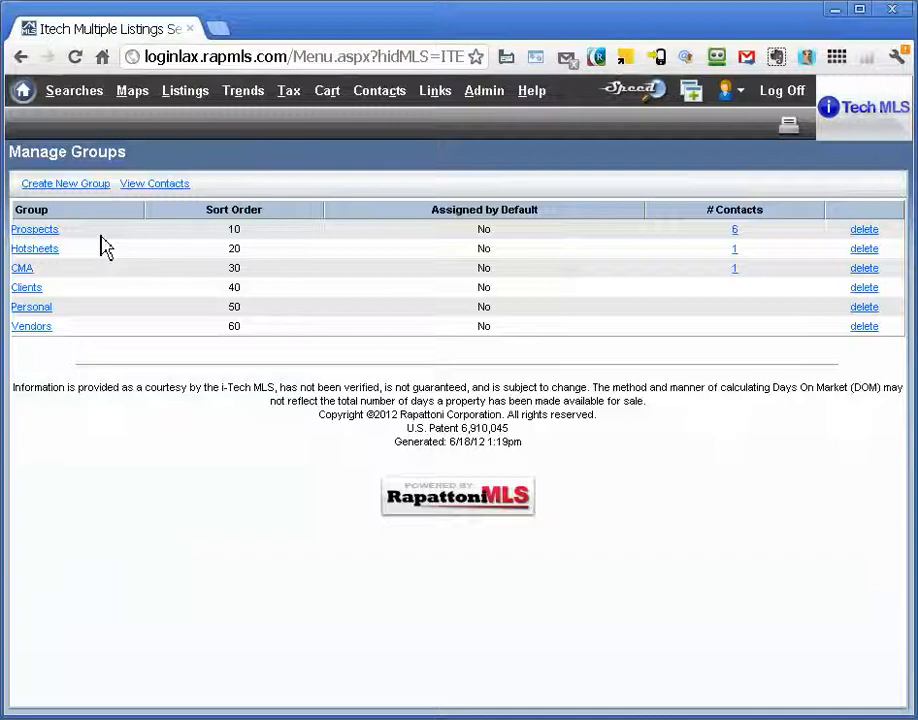
pyautogui.click(47, 231)
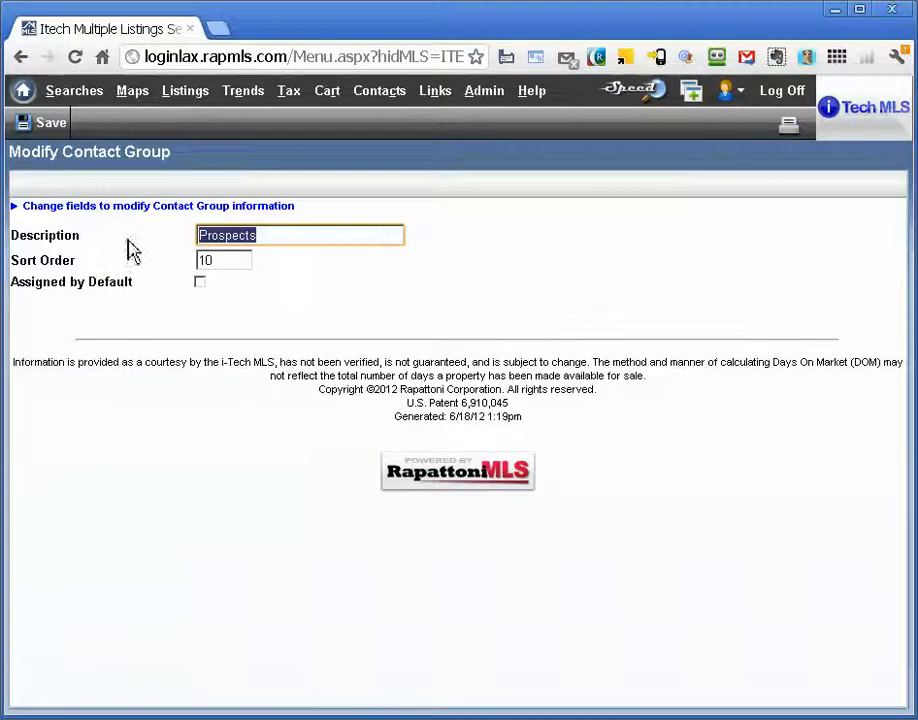
pyautogui.click(200, 283)
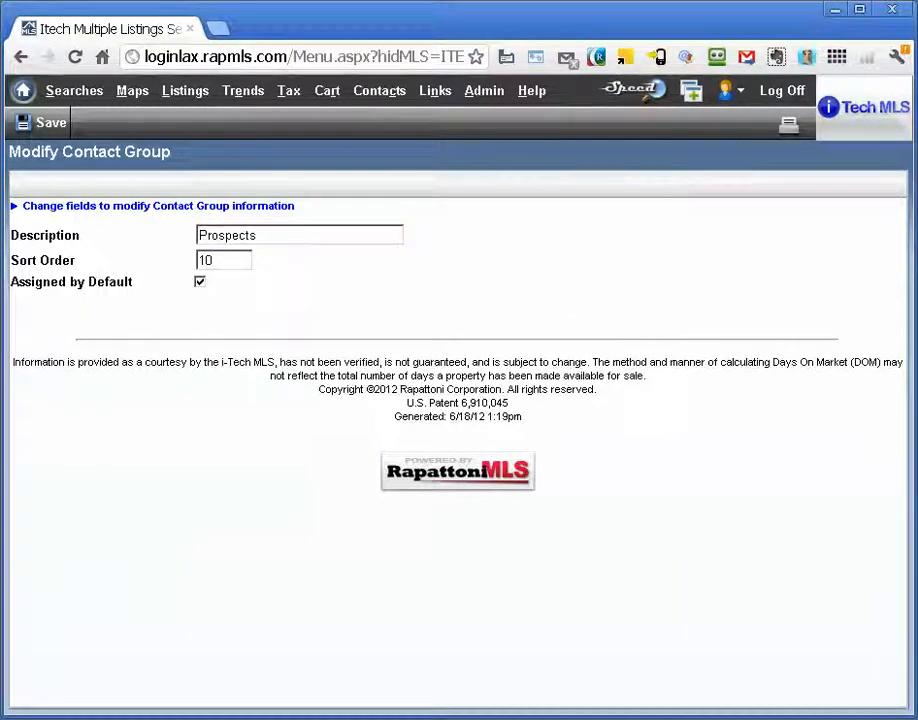
pyautogui.click(50, 121)
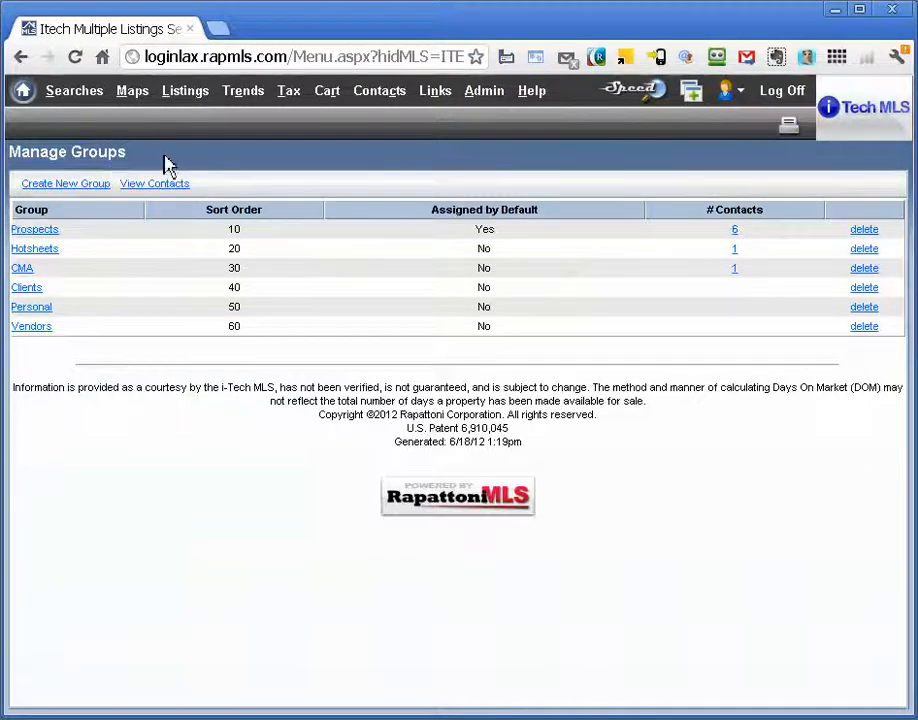
# Start a standard residential search limited to the Single Family subtype in ZIP code 91030
pyautogui.moveTo(406, 102)
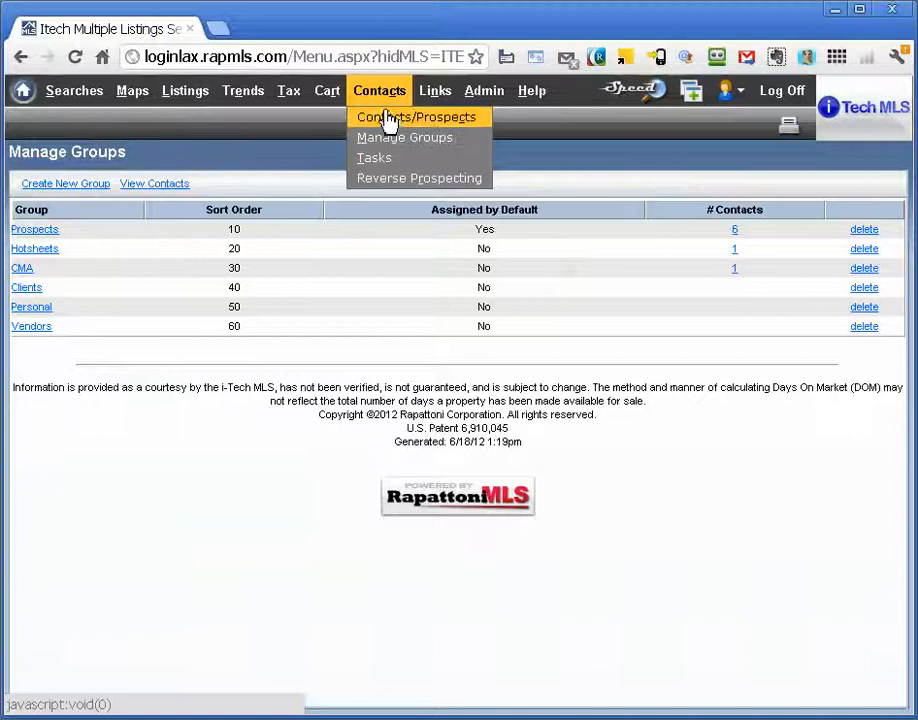
pyautogui.moveTo(100, 108)
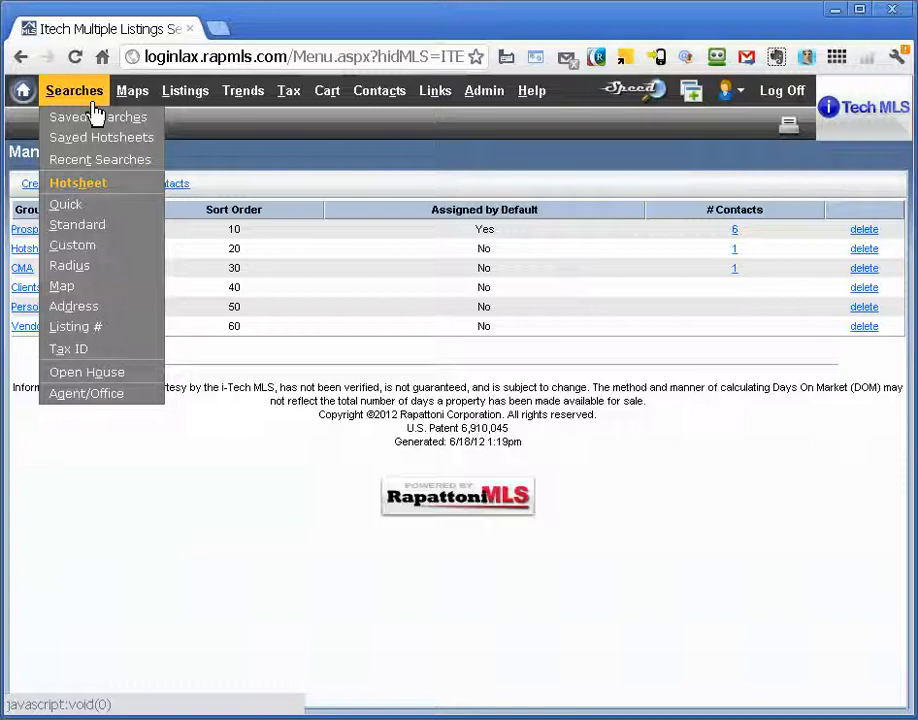
pyautogui.click(89, 231)
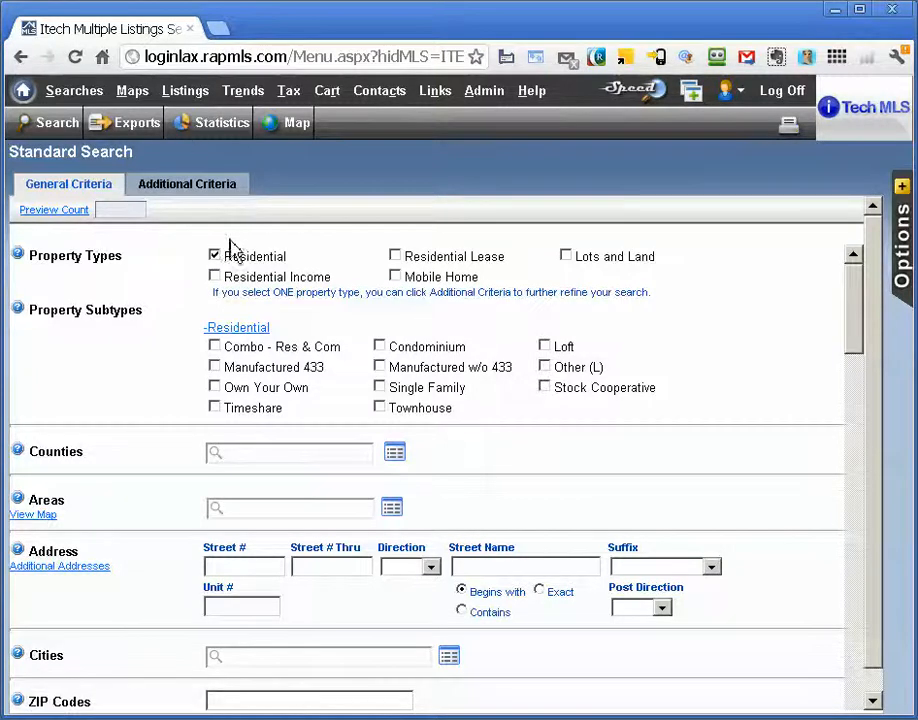
pyautogui.click(381, 388)
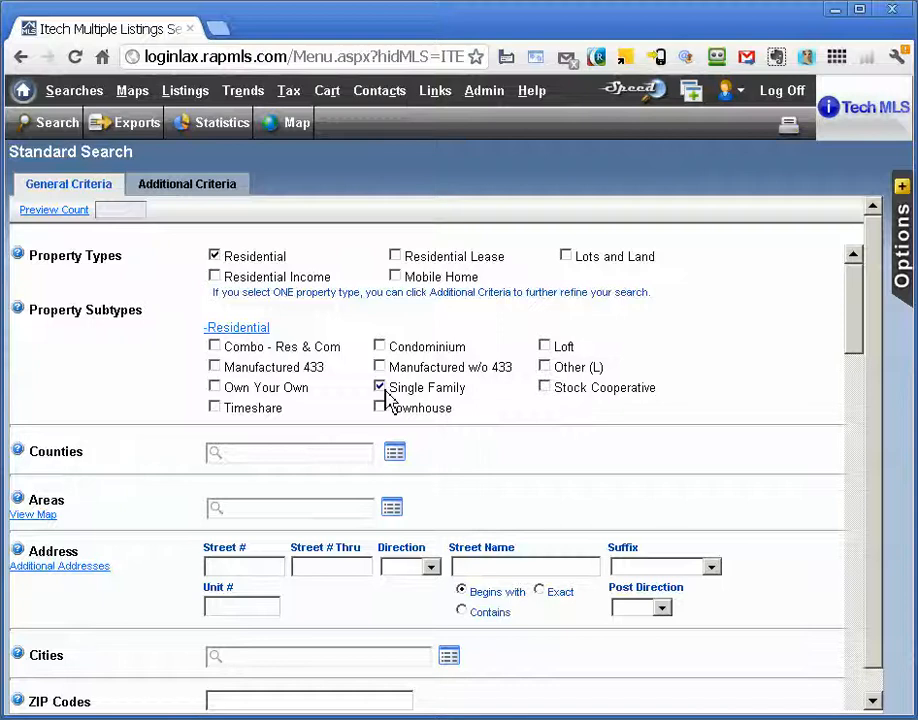
pyautogui.scroll(-2, 365, 400)
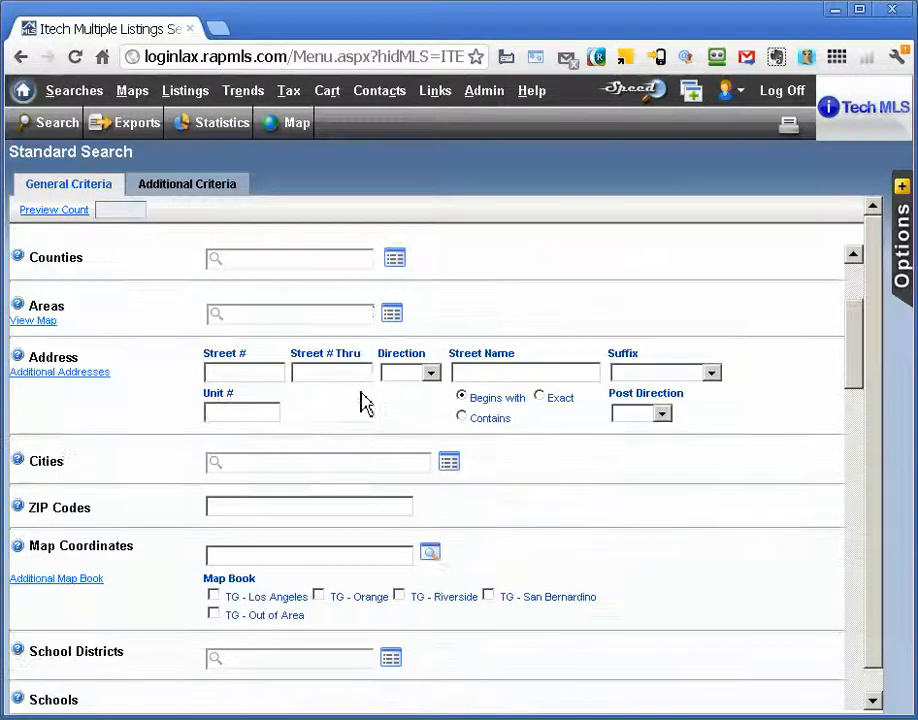
pyautogui.click(250, 511)
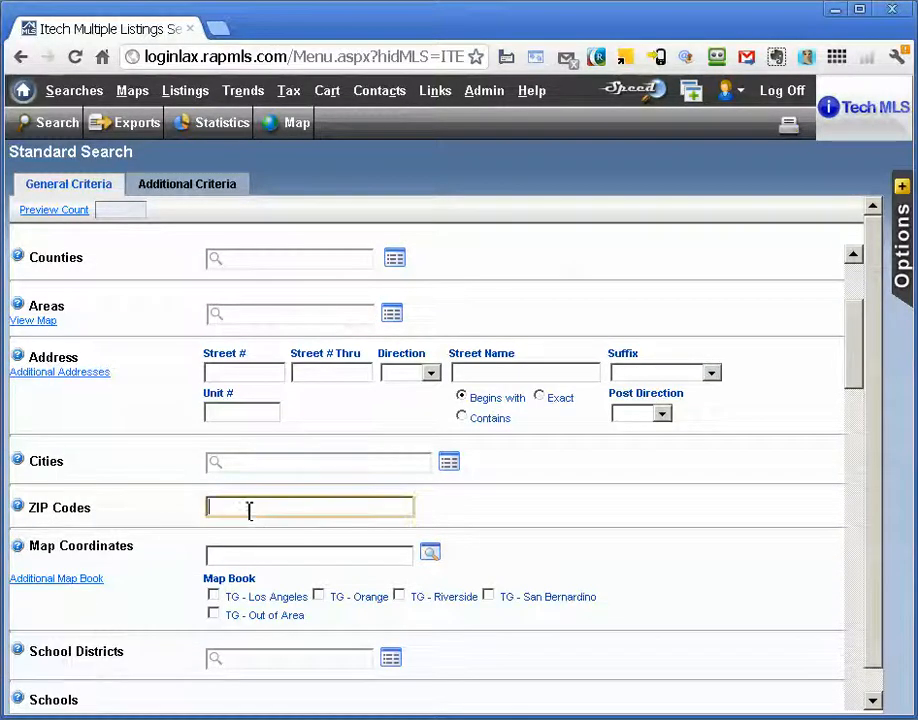
pyautogui.write('9')
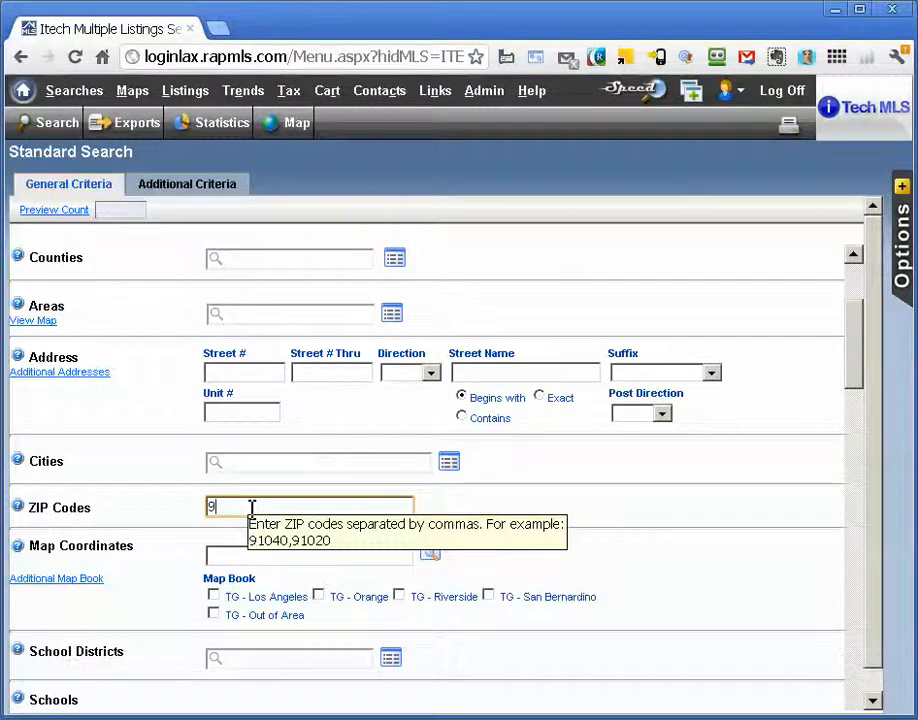
pyautogui.write('1030')
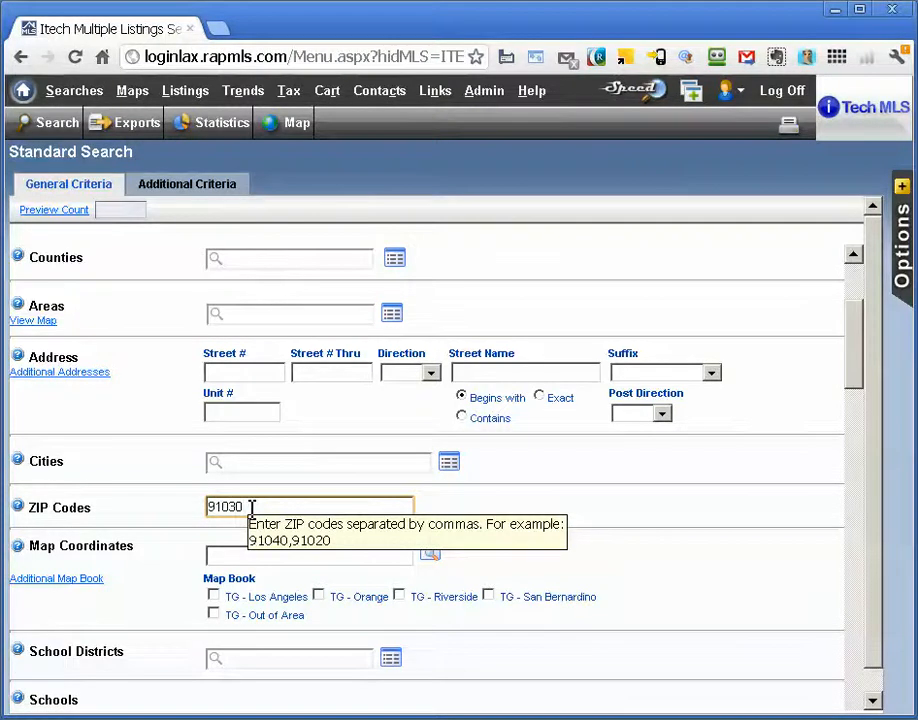
# Set the search's price range to 650,000 through 950,000
pyautogui.scroll(-2, 258, 507)
pyautogui.scroll(-3, 253, 510)
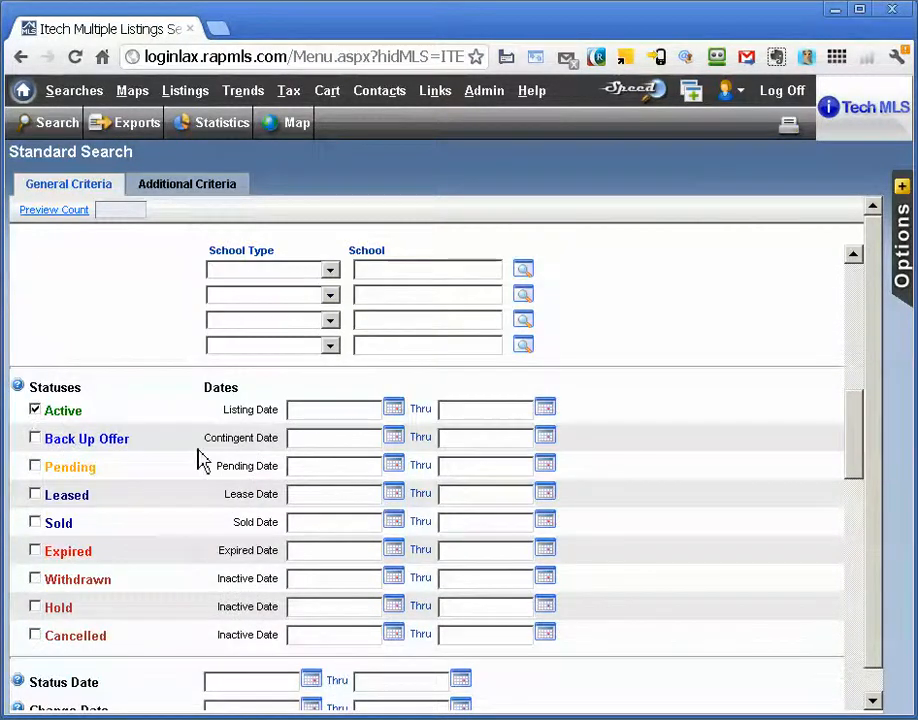
pyautogui.scroll(-4, 201, 459)
pyautogui.click(248, 365)
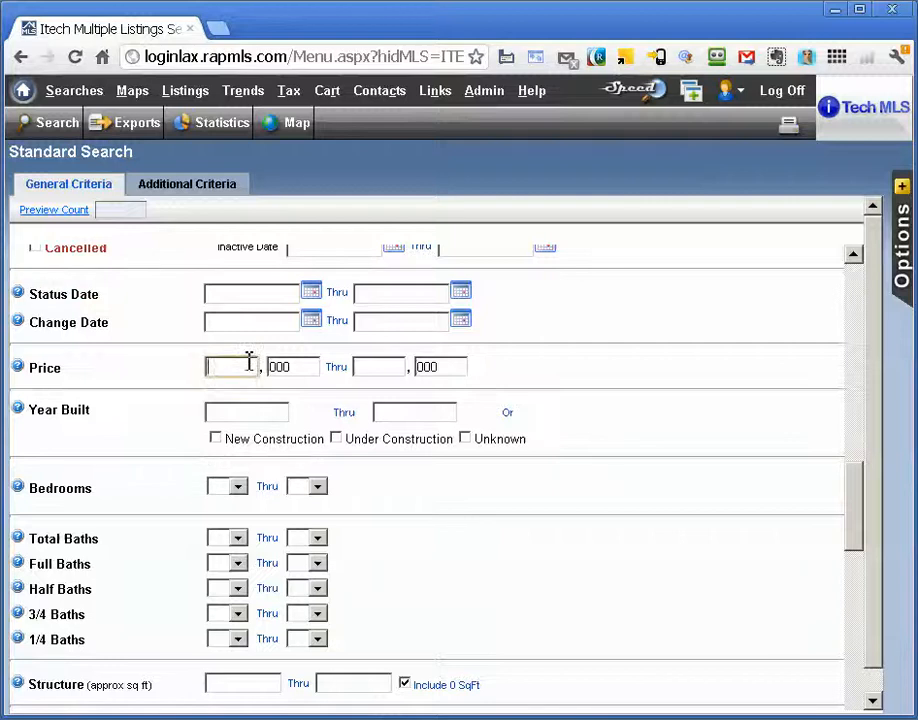
pyautogui.write('650')
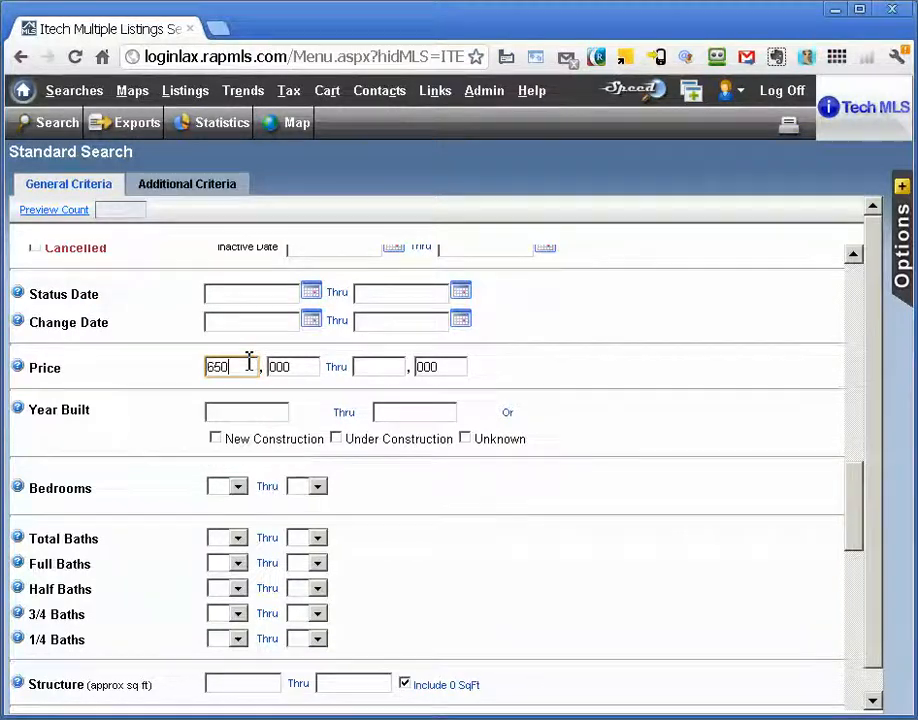
pyautogui.click(376, 368)
pyautogui.write('950')
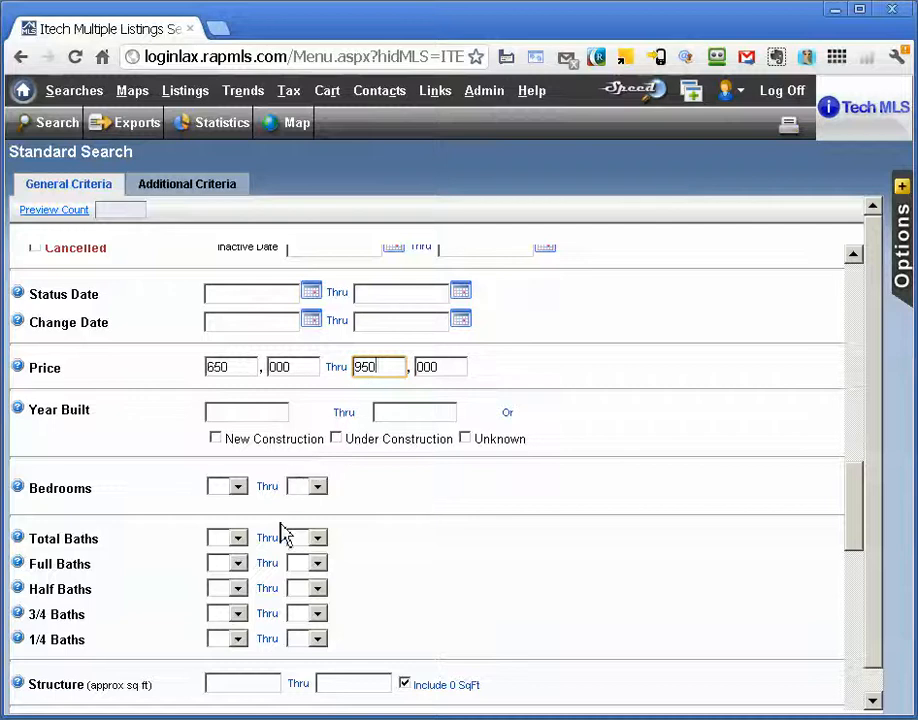
# Set the minimum number of bedrooms to 3 and preview the count of matching listings
pyautogui.click(238, 490)
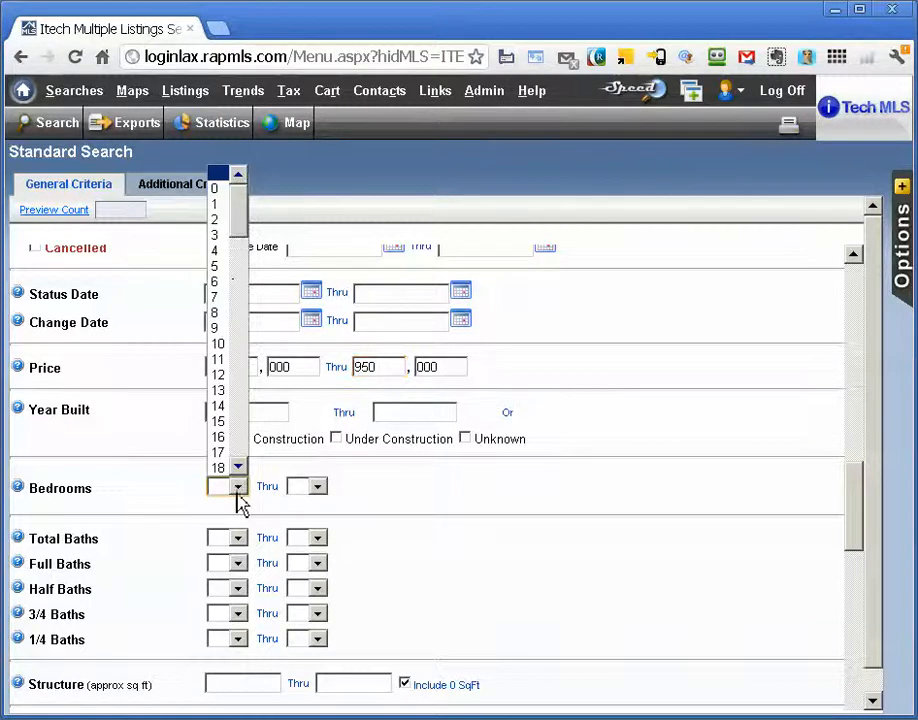
pyautogui.click(222, 236)
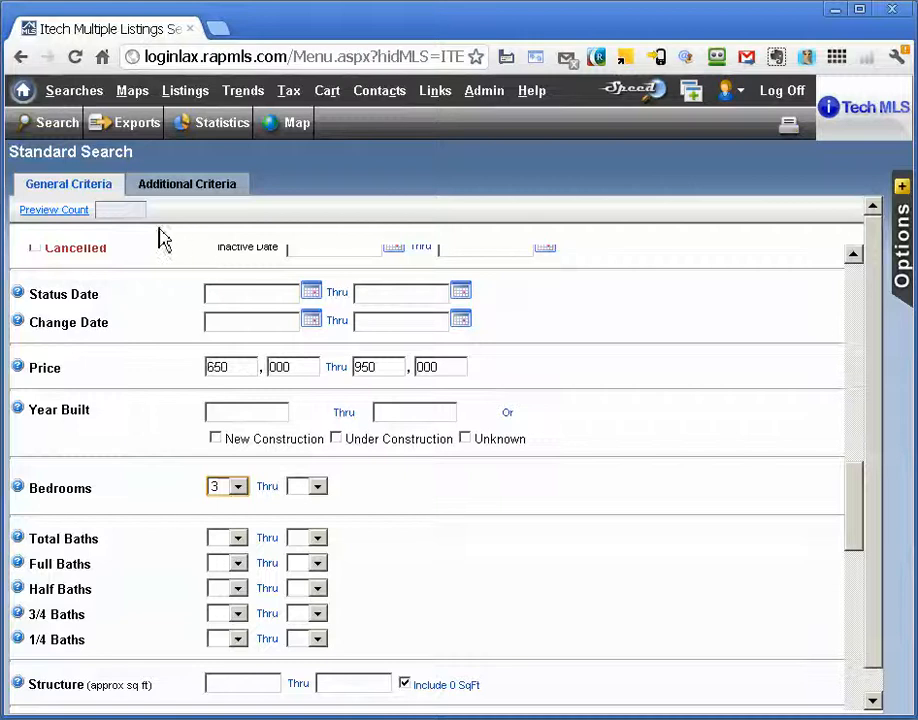
pyautogui.click(70, 218)
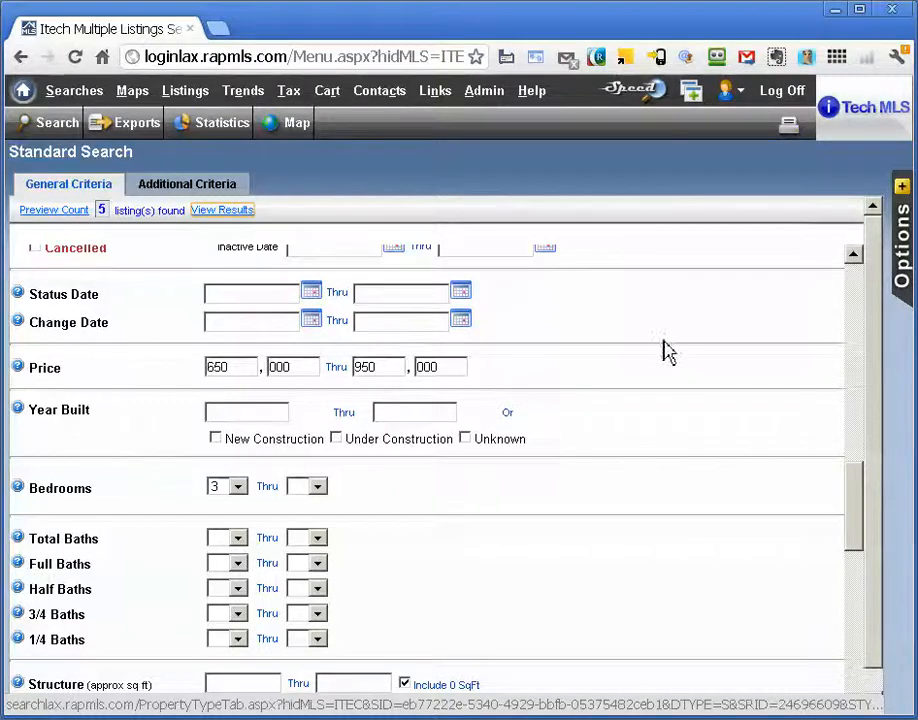
# Save the search as a new prospect under the client's full name
pyautogui.click(906, 343)
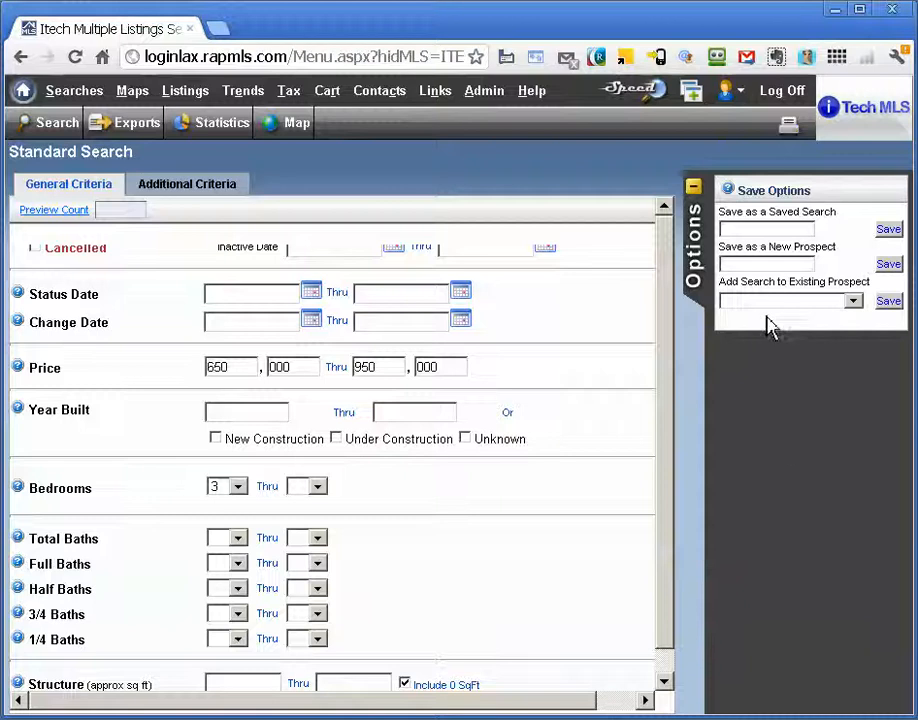
pyautogui.click(766, 263)
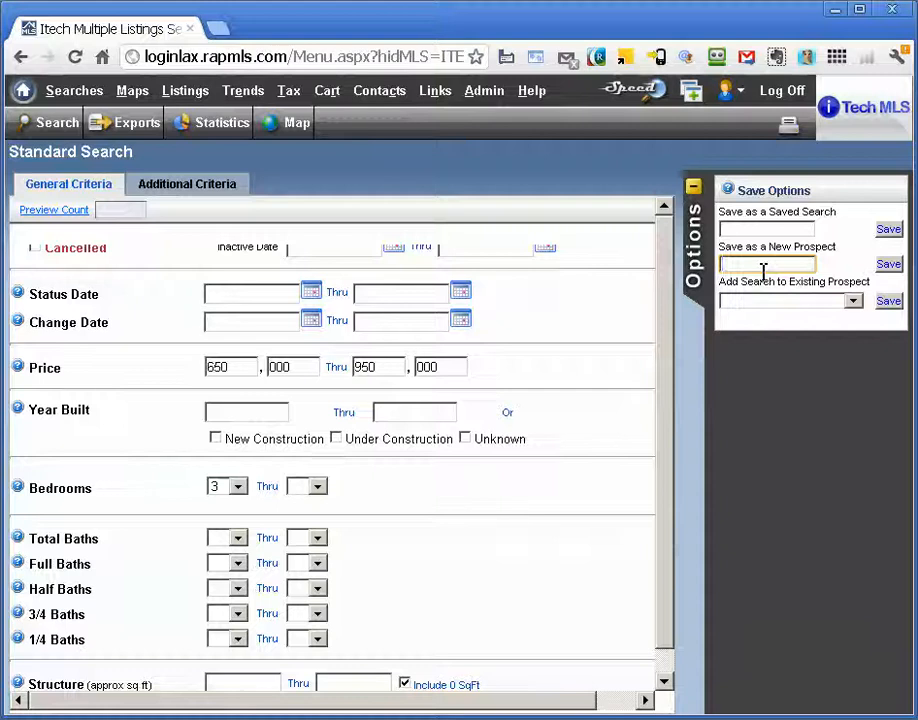
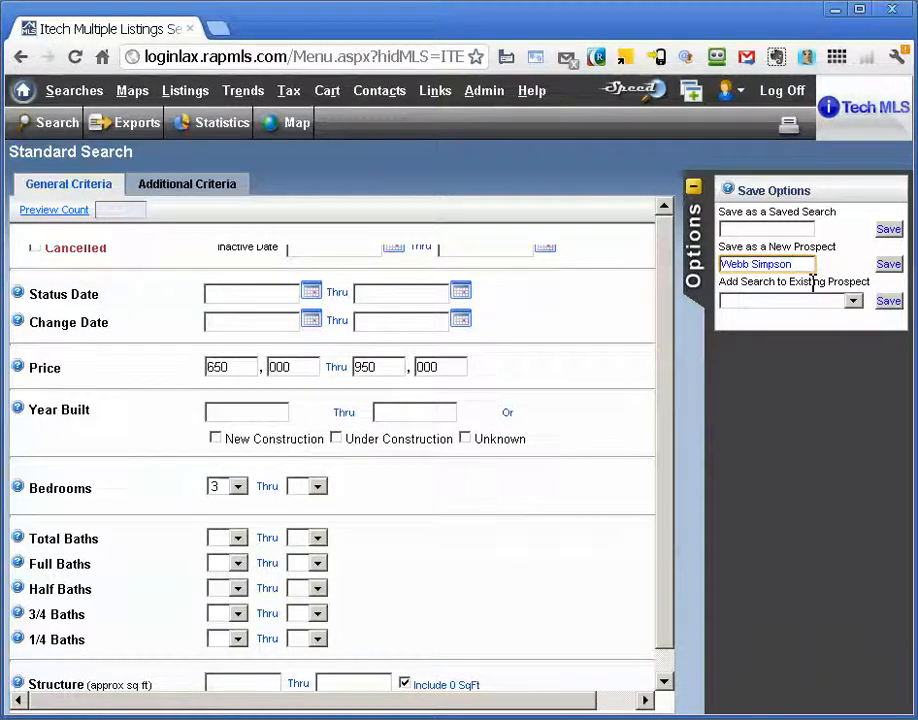
pyautogui.click(888, 268)
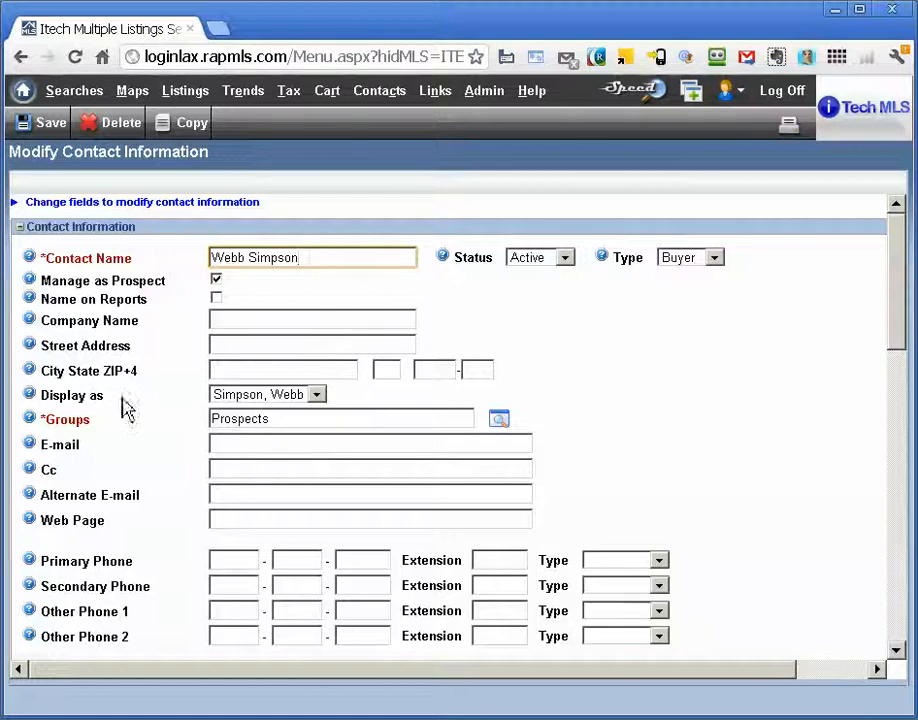
# Display the contact with the first name first and add the second client's full name to the contact name
pyautogui.click(319, 398)
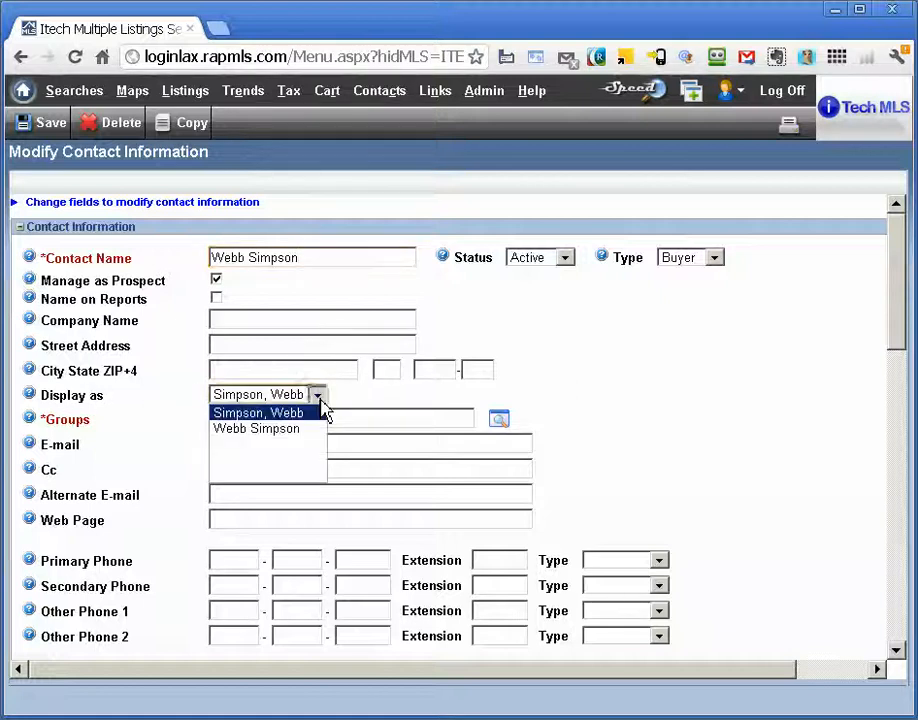
pyautogui.click(306, 430)
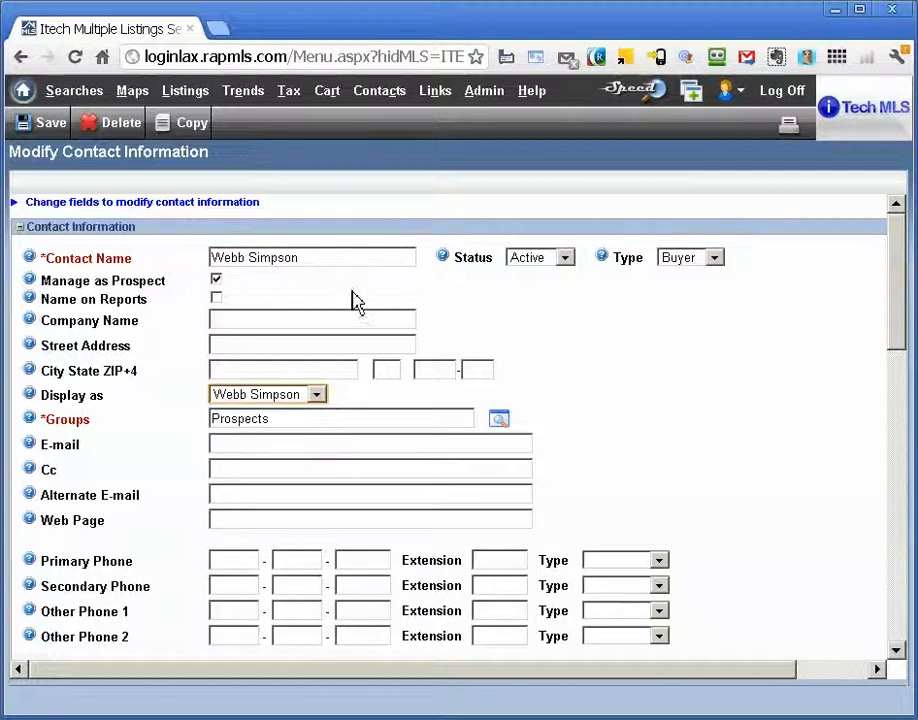
pyautogui.click(356, 258)
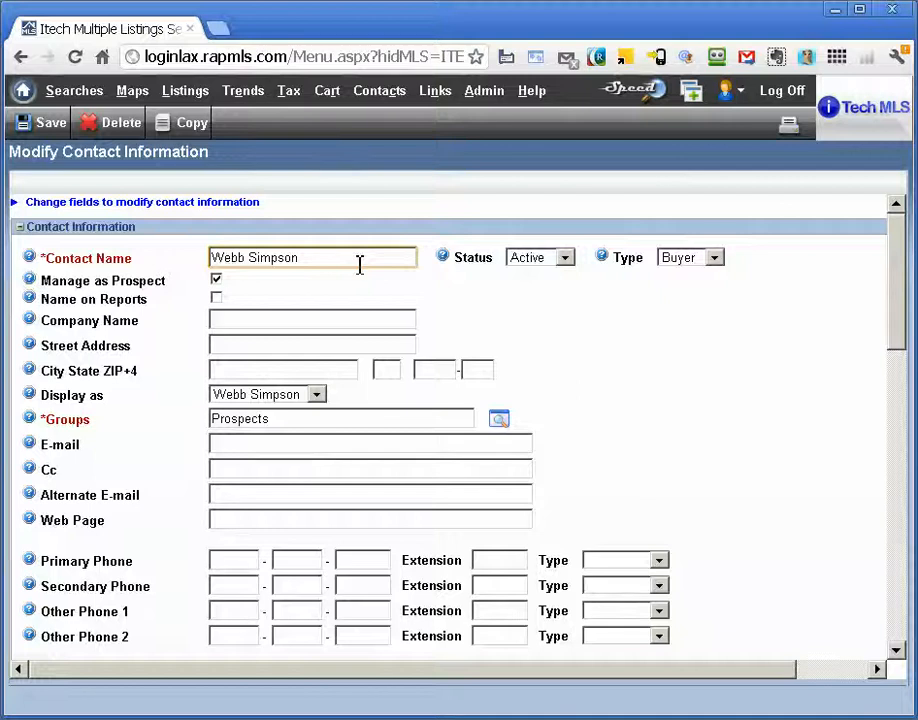
pyautogui.write('and')
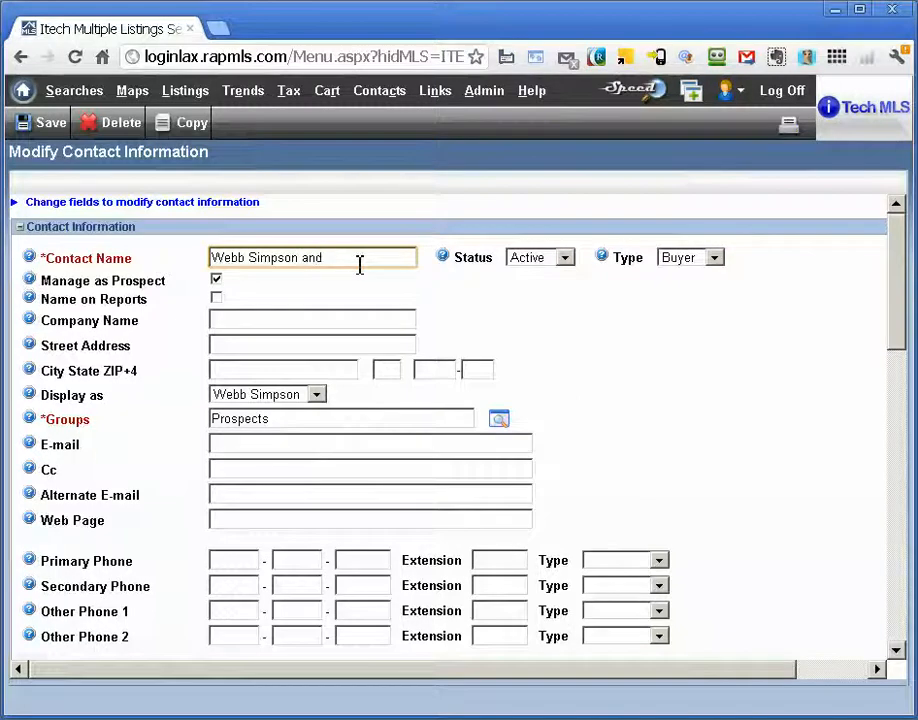
pyautogui.write(' Tiger Woods')
# Fill in the contact's primary e-mail address
pyautogui.scroll(-1, 615, 369)
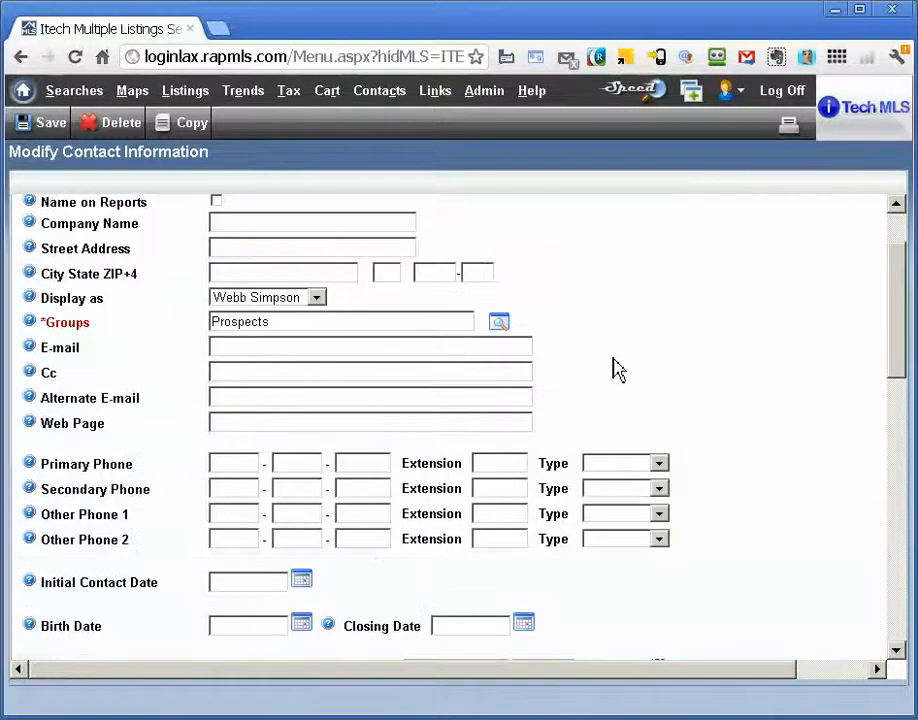
pyautogui.click(282, 346)
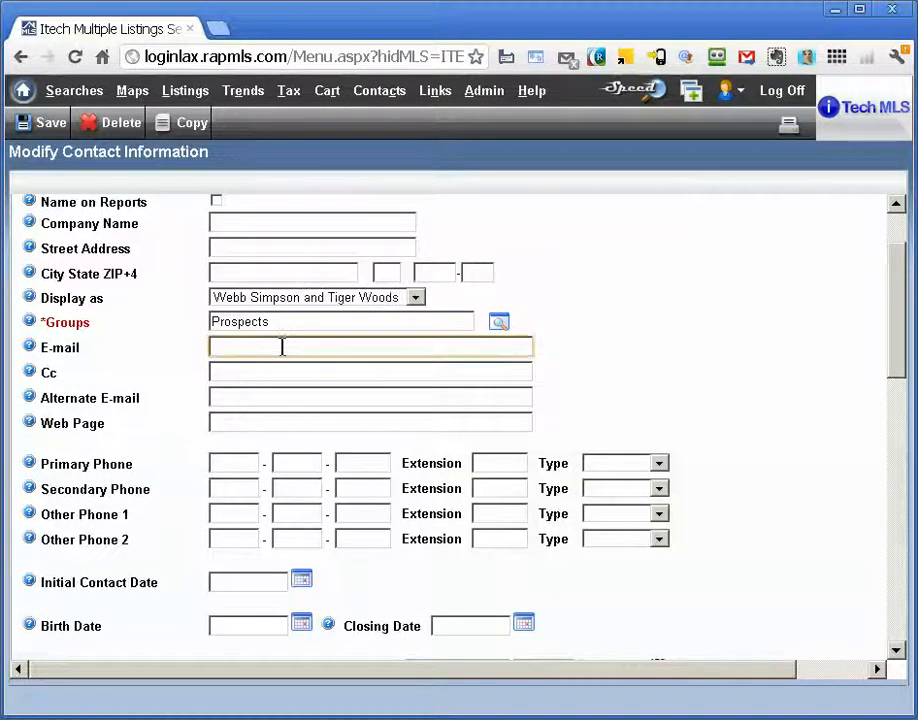
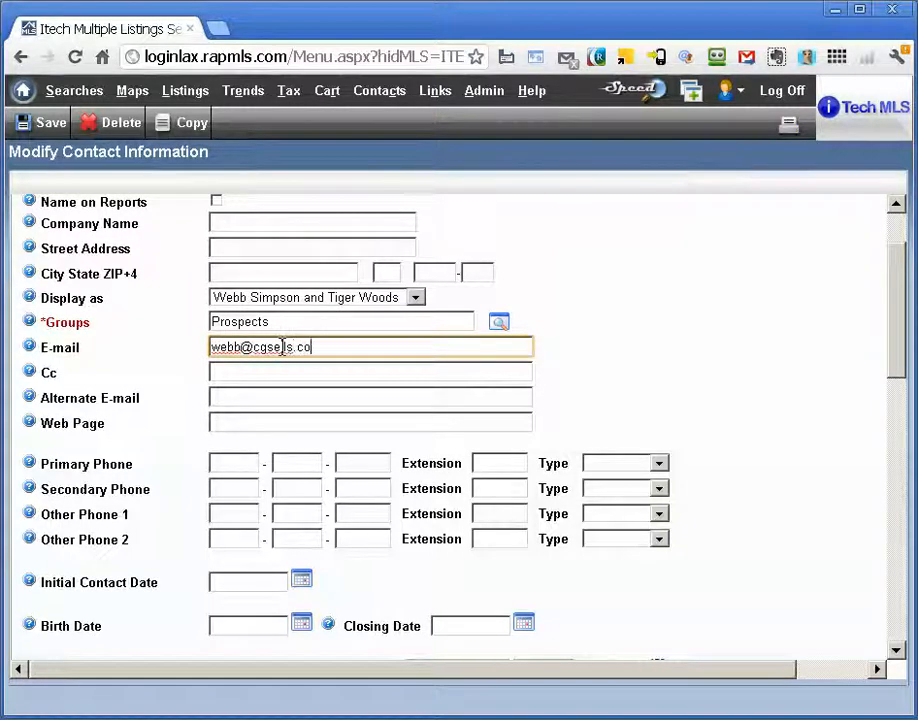
pyautogui.press('Tab')
pyautogui.press('Tab')
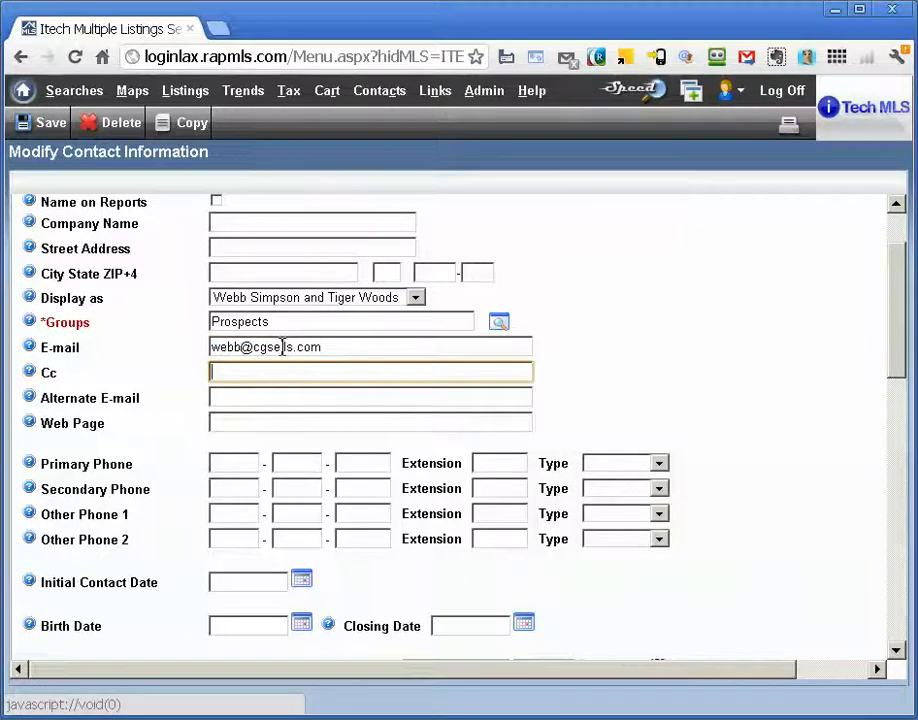
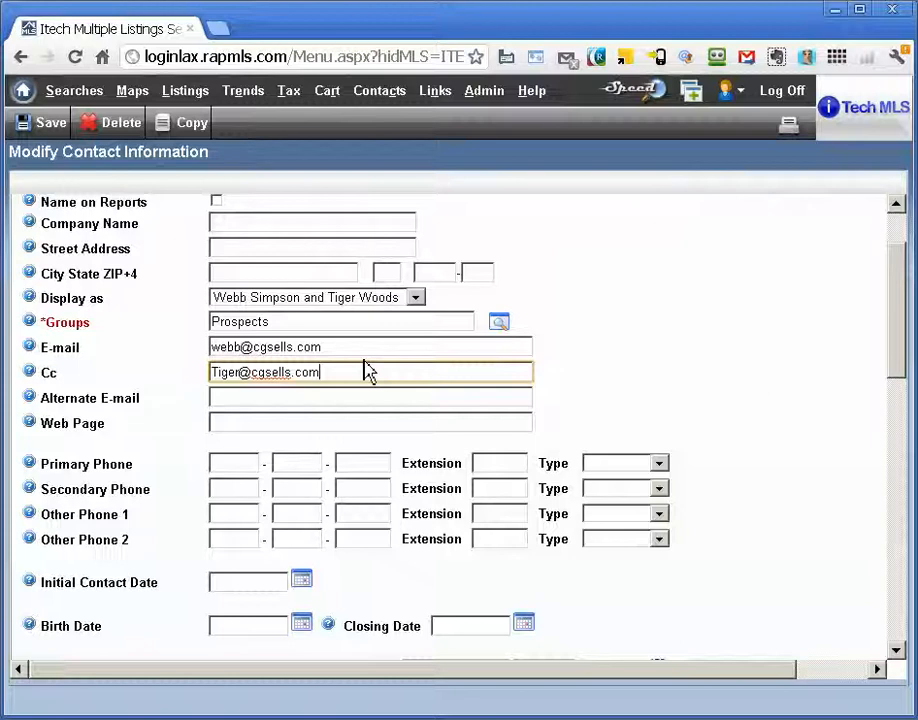
# Set the contact's initial contact date to today's date, 06/18/12
pyautogui.scroll(-1, 366, 372)
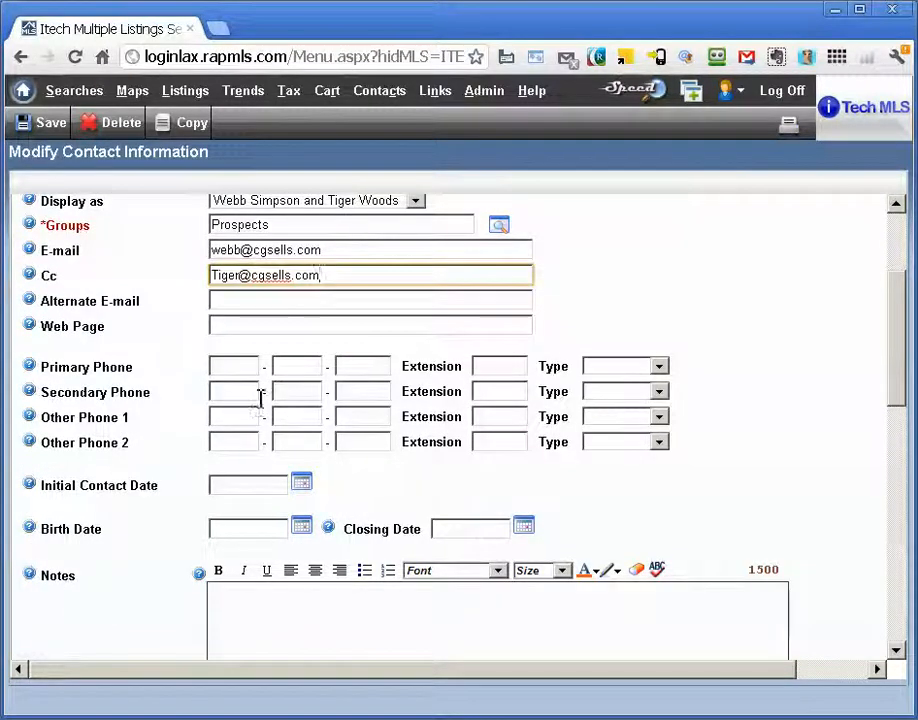
pyautogui.click(302, 484)
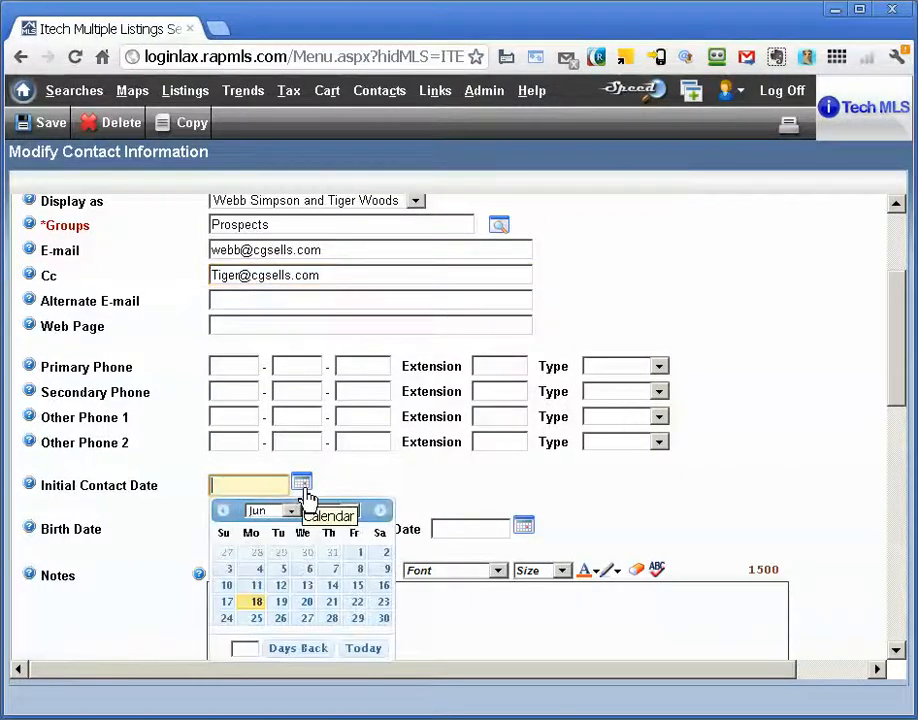
pyautogui.click(372, 656)
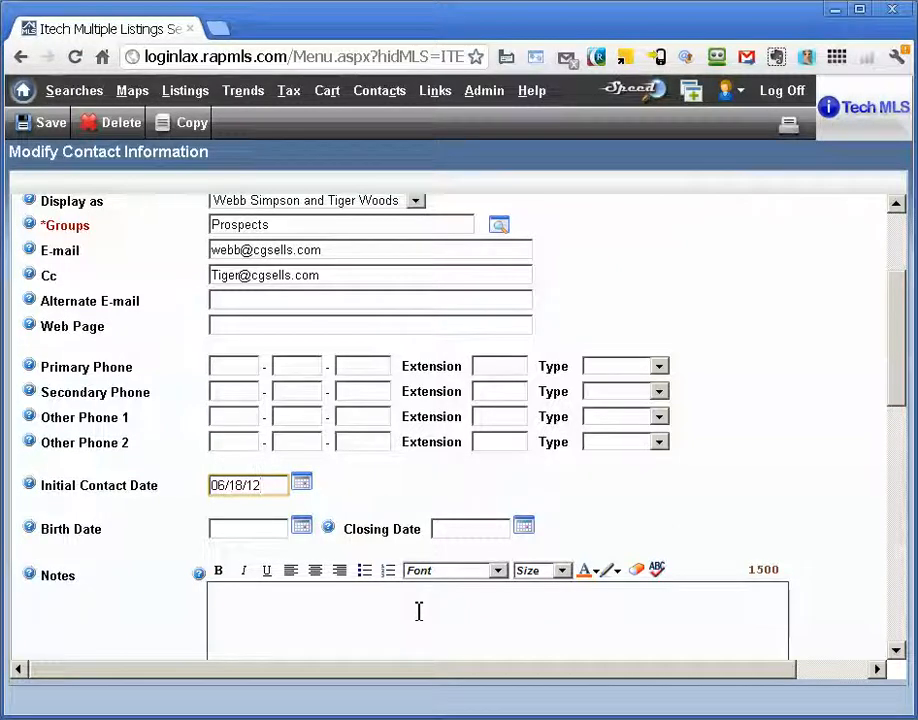
# Add the contact note "Met at an Open House on Boston, two dogs and a parrot named Jake"
pyautogui.scroll(-2, 419, 612)
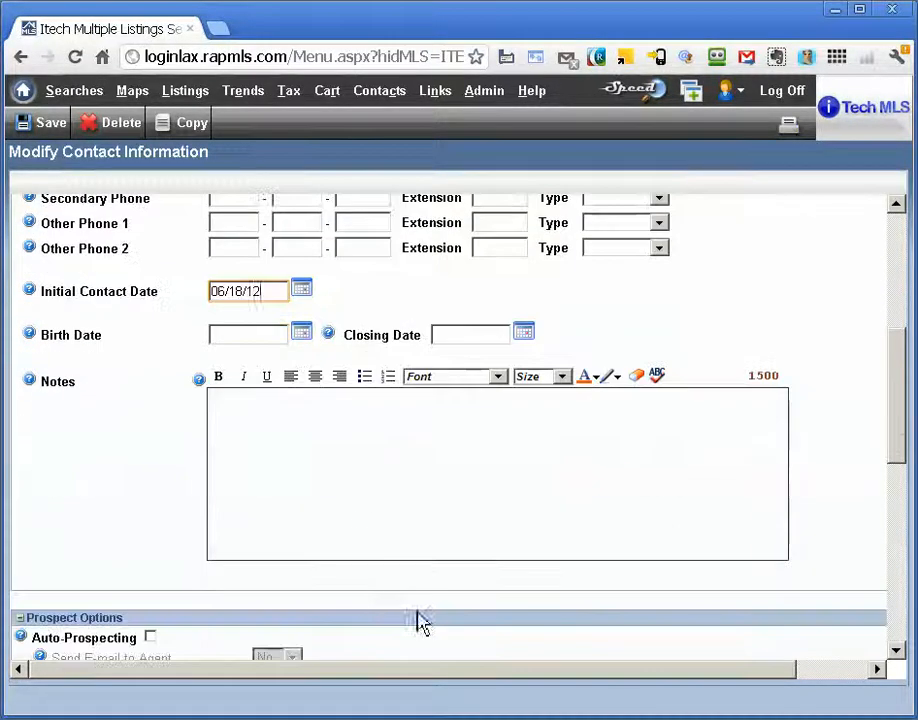
pyautogui.click(376, 524)
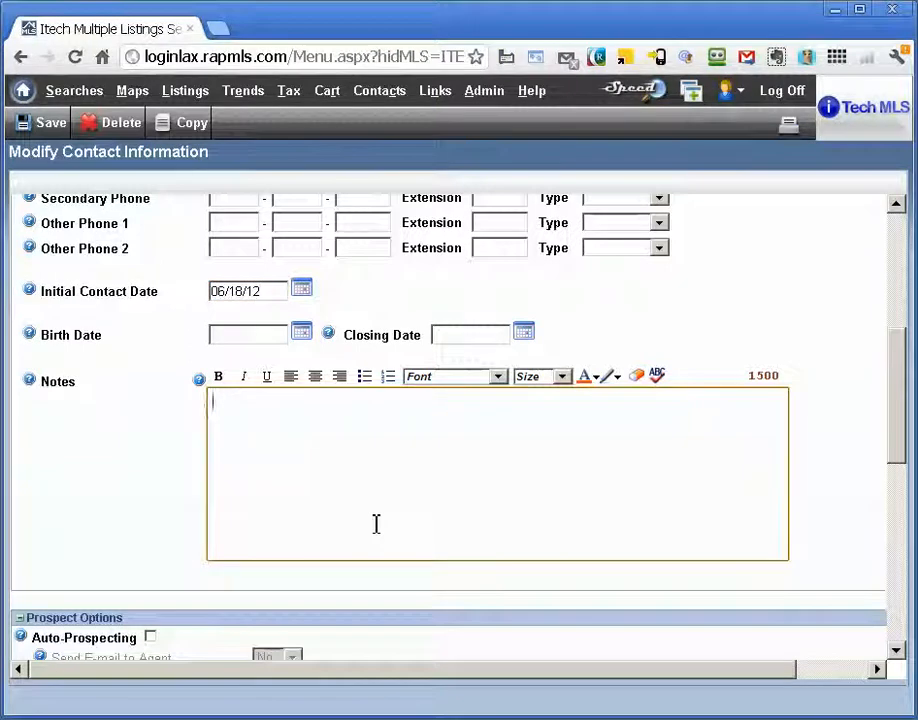
pyautogui.write('Me')
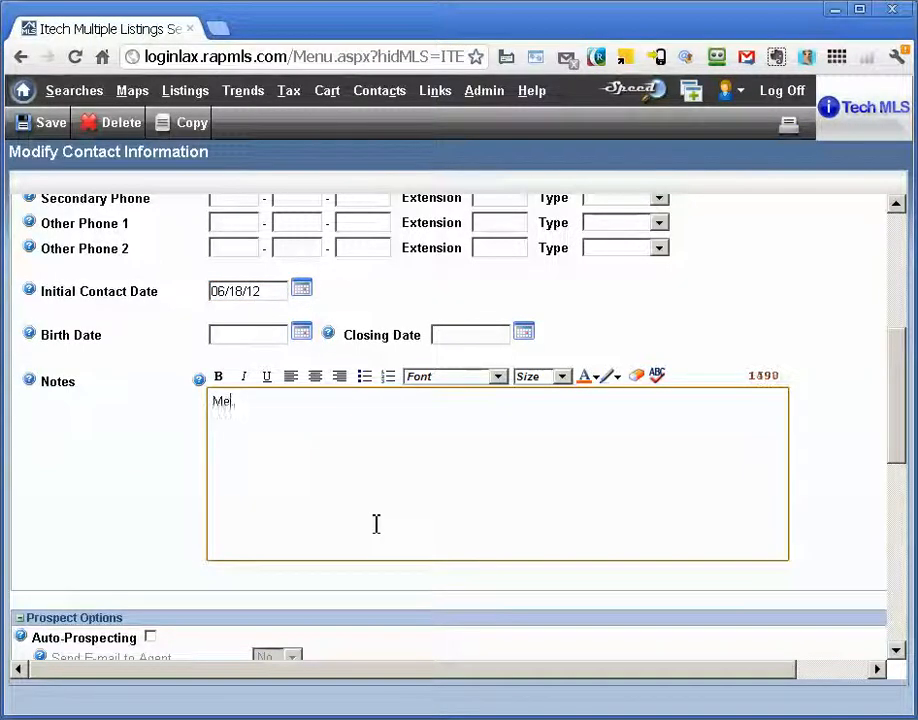
pyautogui.write('t at an O')
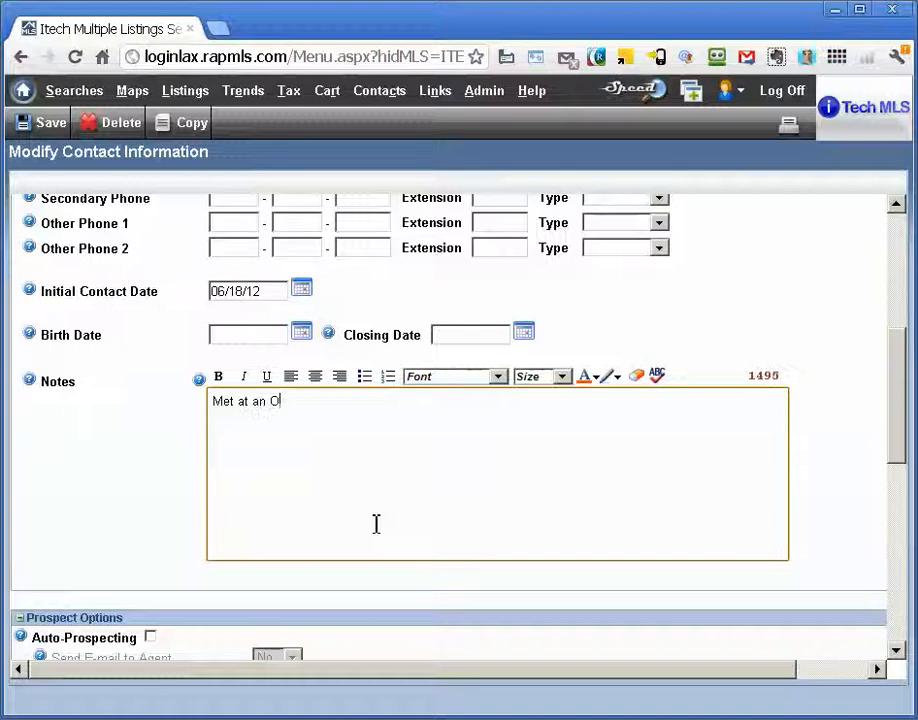
pyautogui.write('pen House ')
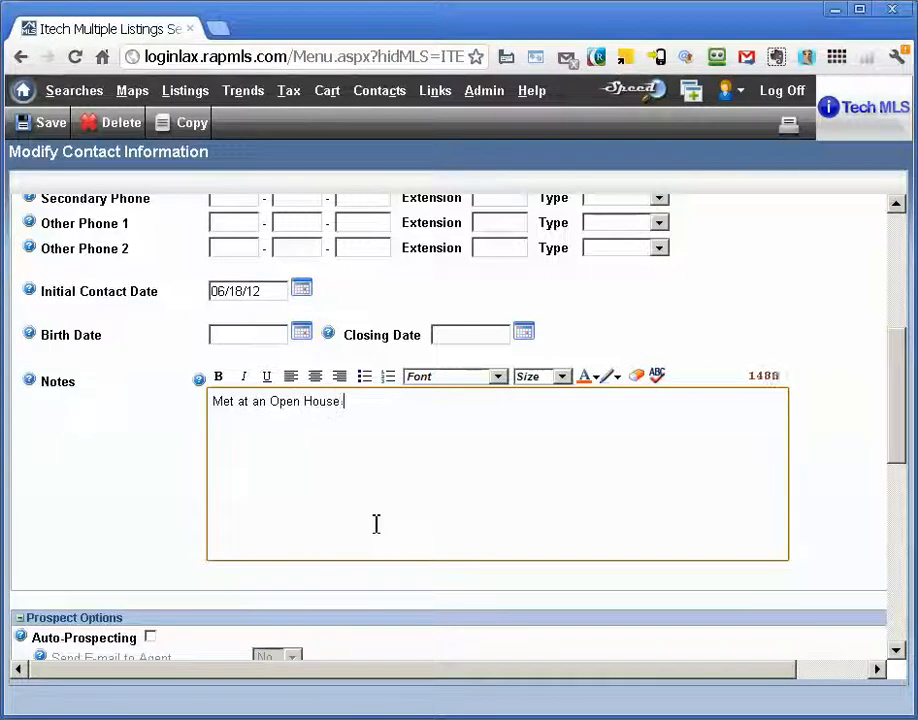
pyautogui.write('on Bosto')
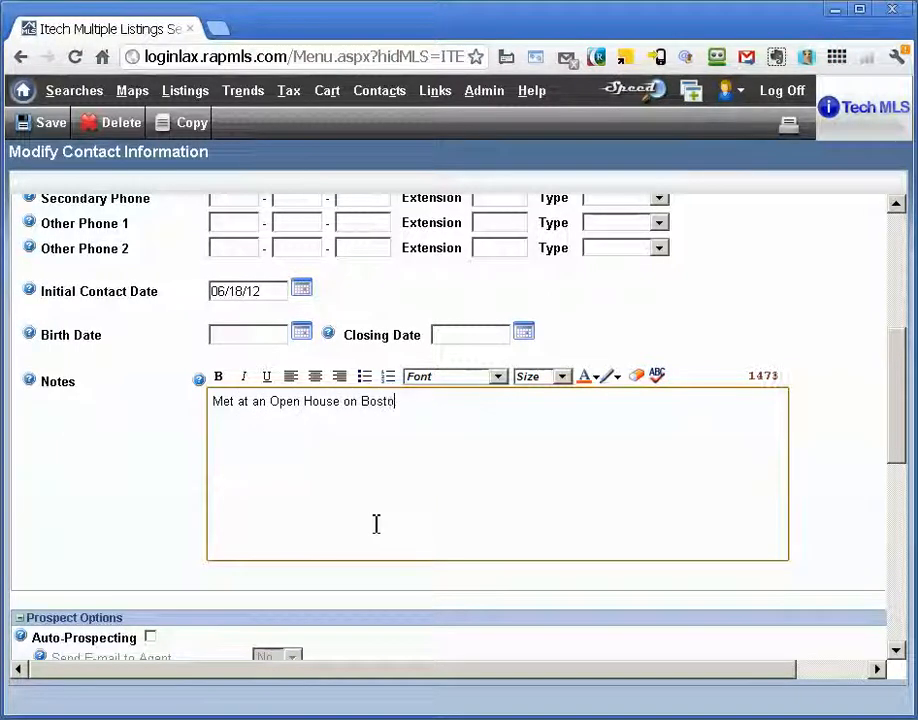
pyautogui.write('n, two ')
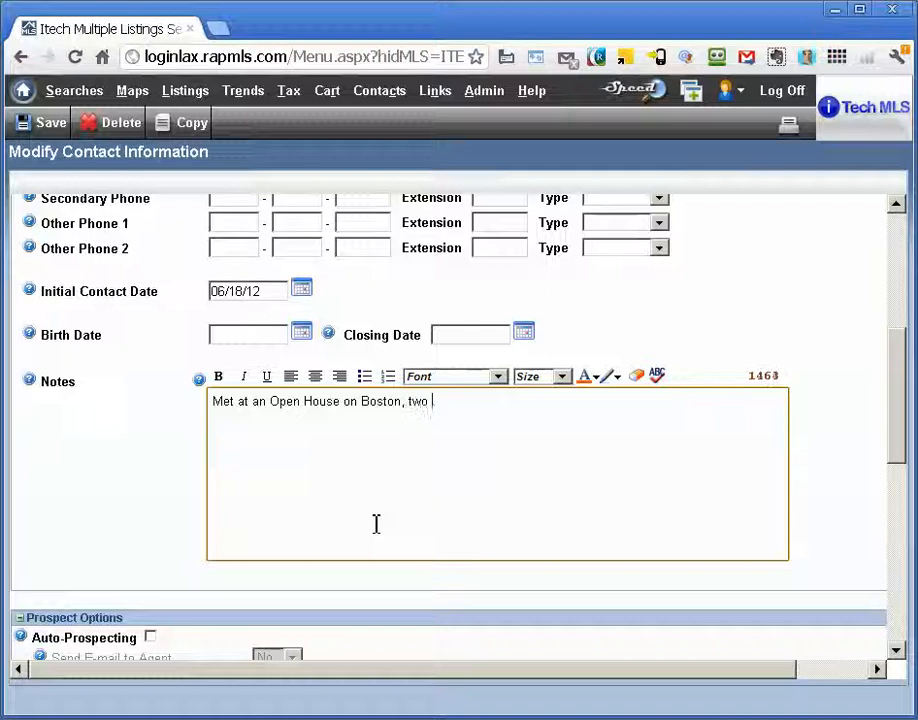
pyautogui.write('dogs and a')
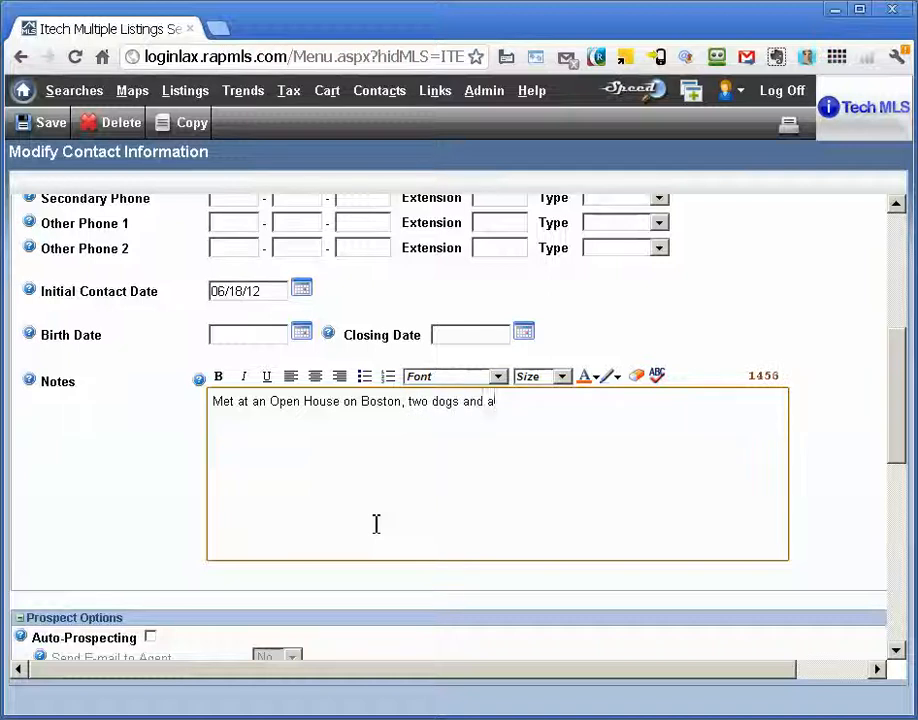
pyautogui.write(' parrot na')
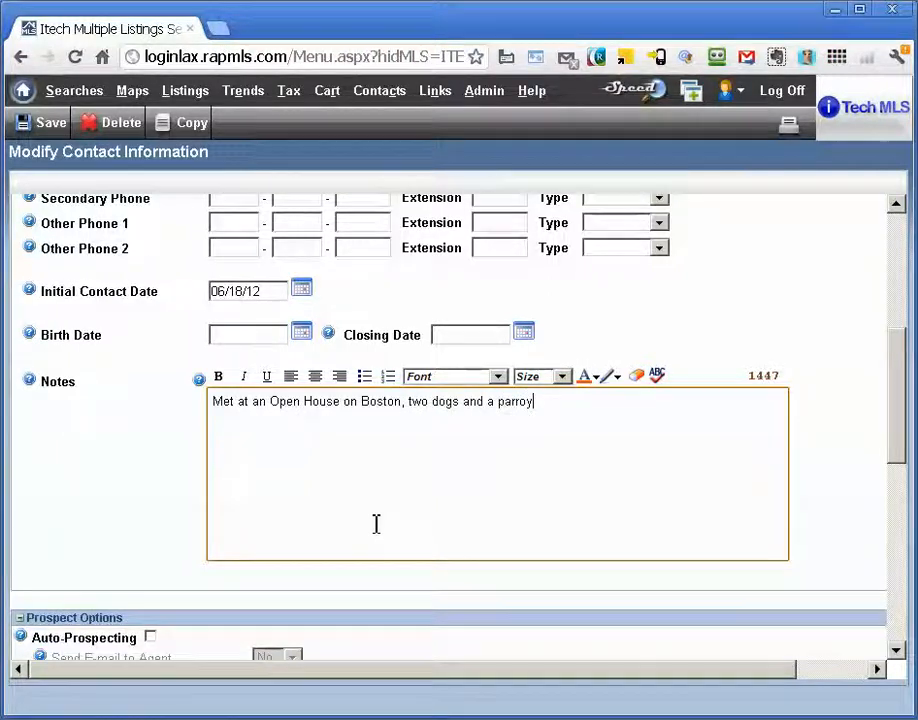
pyautogui.write('med ')
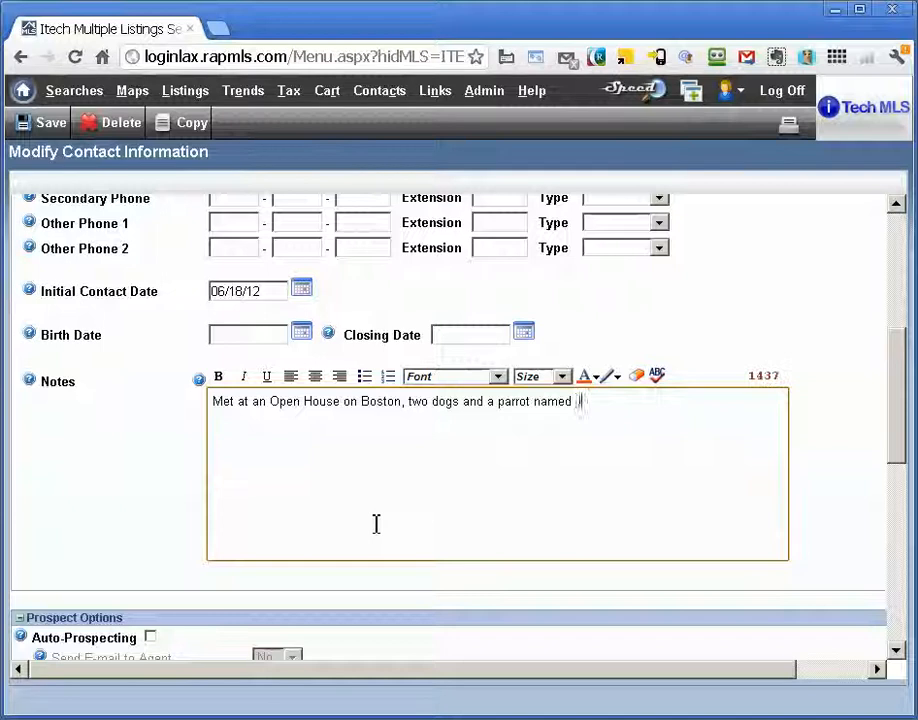
pyautogui.write('Jake,')
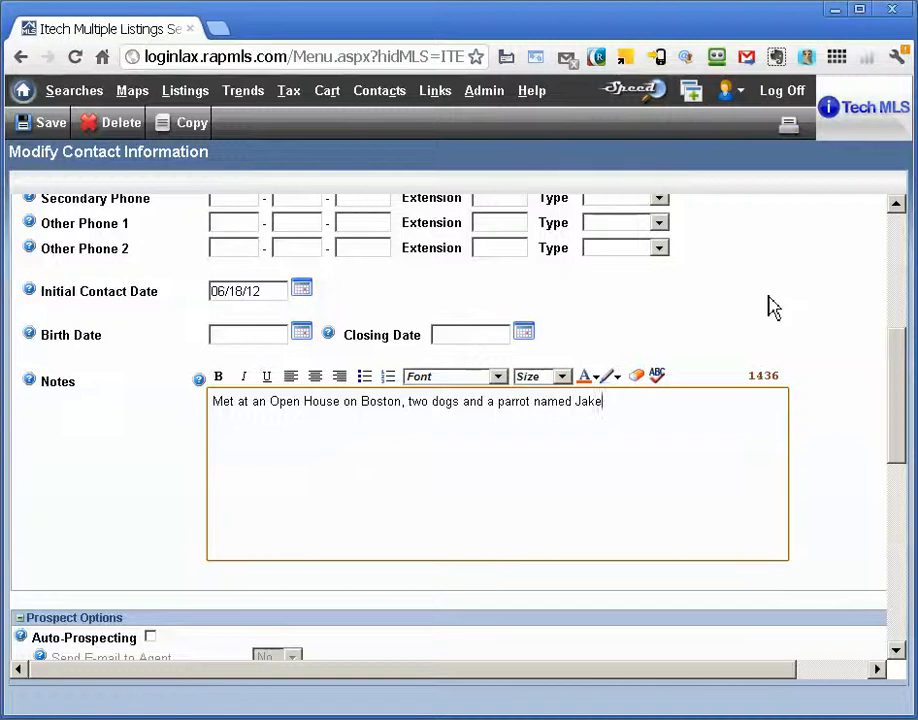
# Enable Auto-Prospecting for the contact and set e-mail sending to Yes for the agent, the prospect and the Cc recipient
pyautogui.scroll(-1, 768, 305)
pyautogui.scroll(-3, 770, 297)
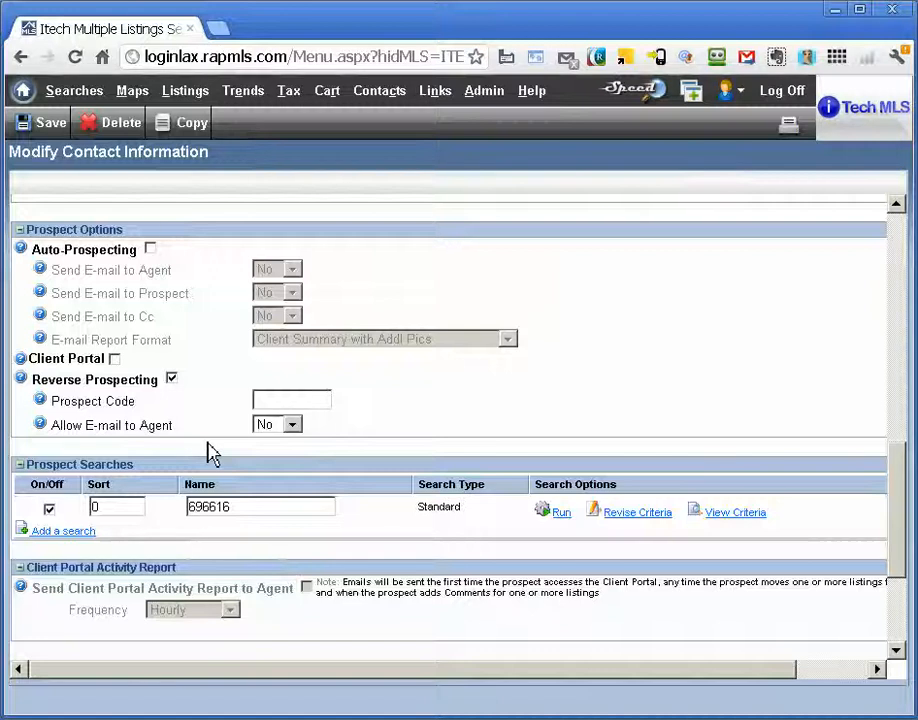
pyautogui.click(151, 249)
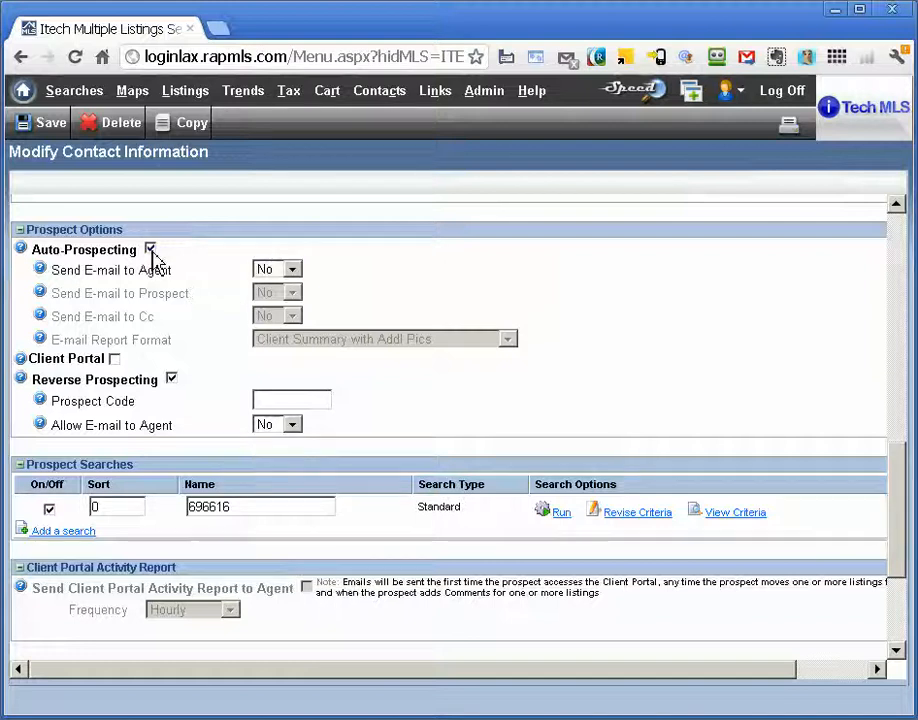
pyautogui.click(262, 272)
pyautogui.click(266, 287)
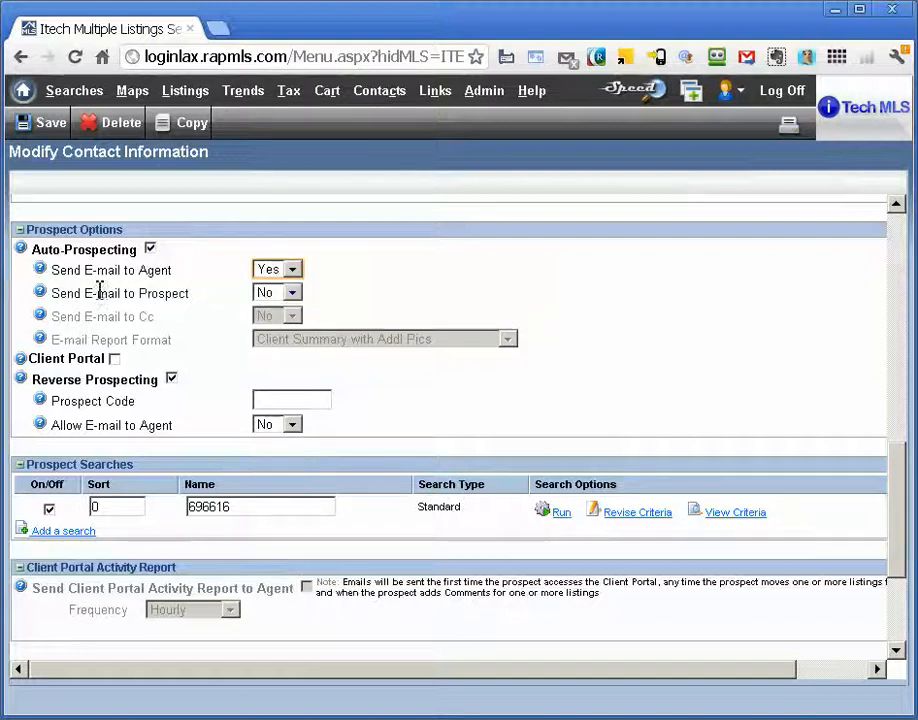
pyautogui.click(268, 296)
pyautogui.click(268, 307)
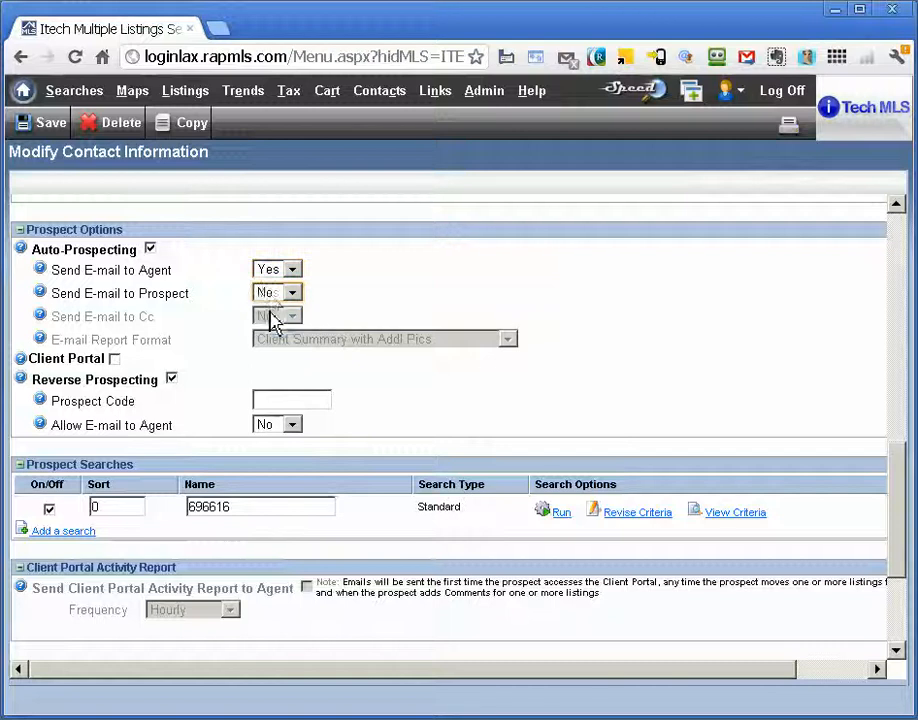
pyautogui.click(292, 316)
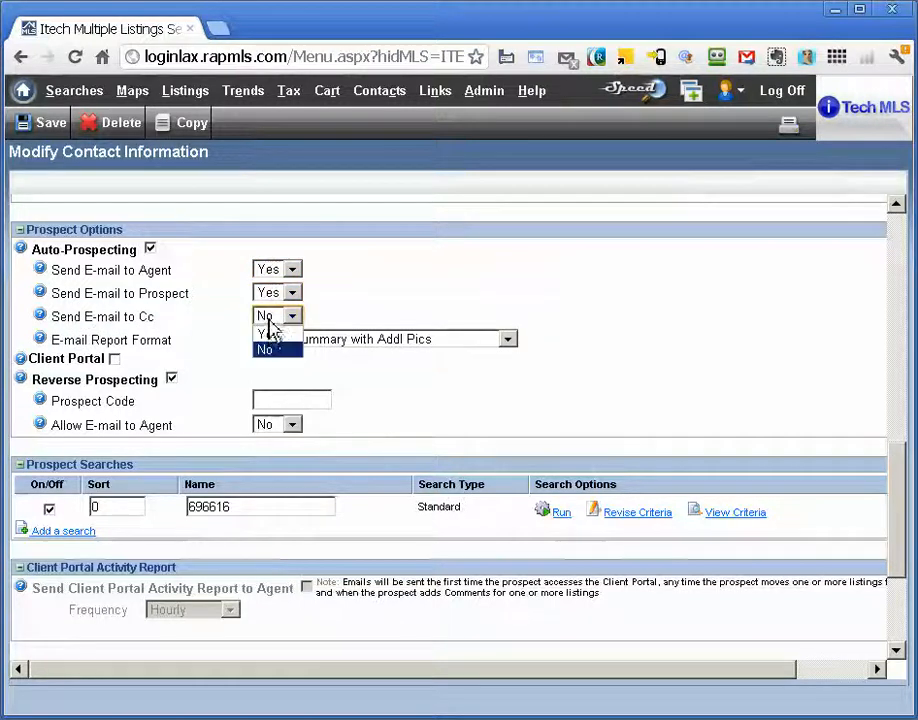
pyautogui.click(269, 336)
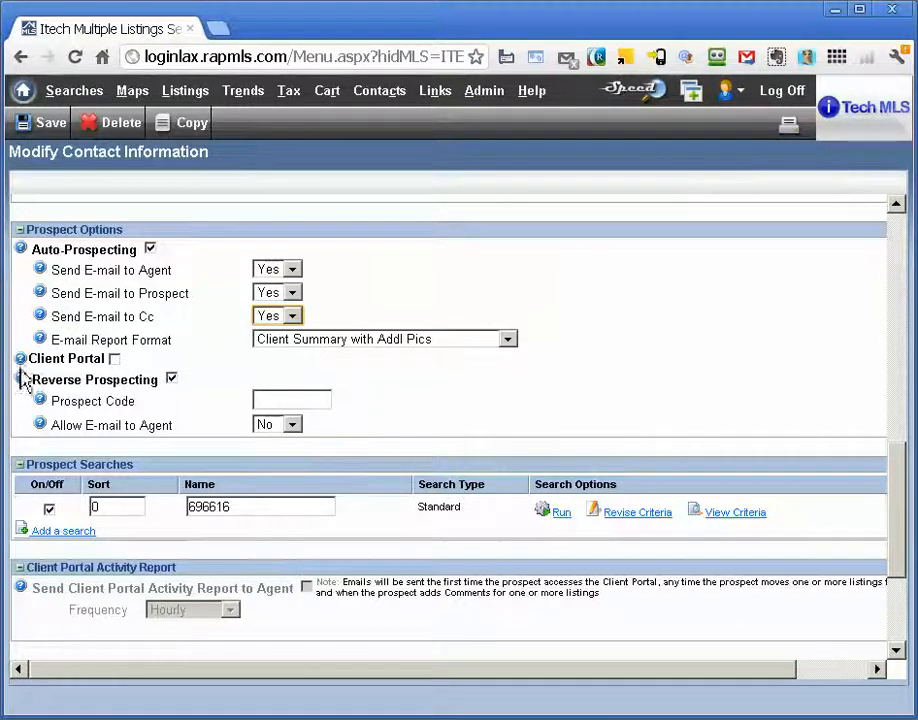
# Enable the Client Portal for the prospect and save the contact
pyautogui.click(115, 360)
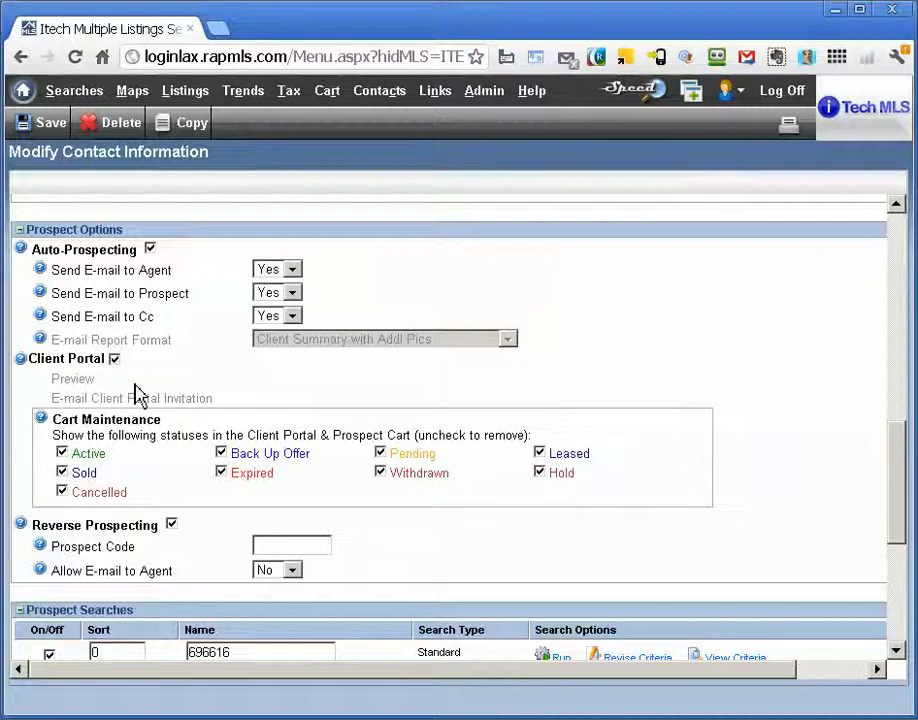
pyautogui.click(61, 138)
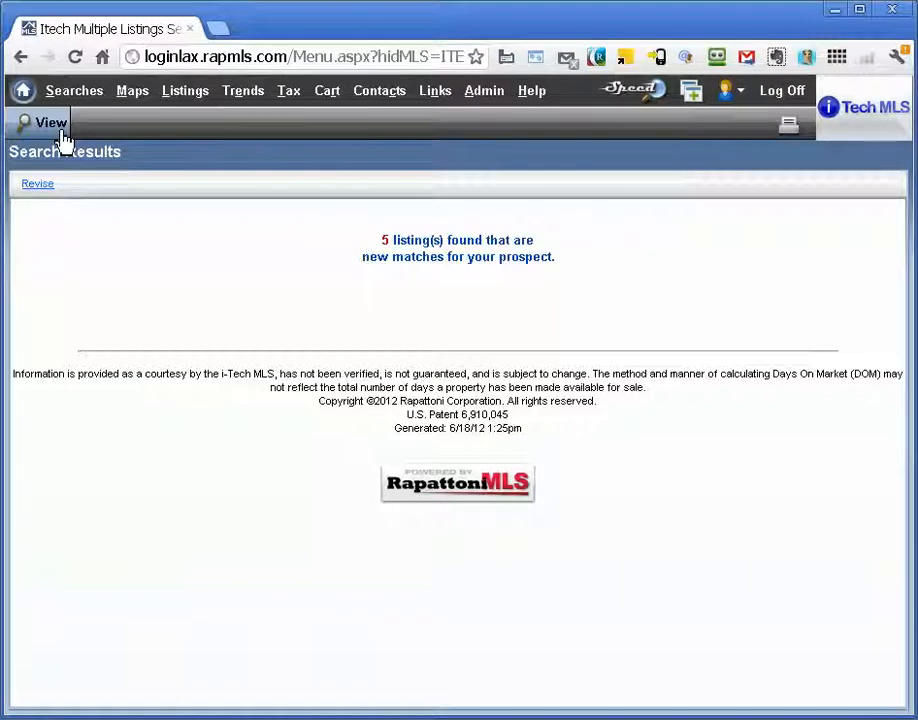
# View the prospect's new matches and open the new prospect's record from the contacts list
pyautogui.click(61, 136)
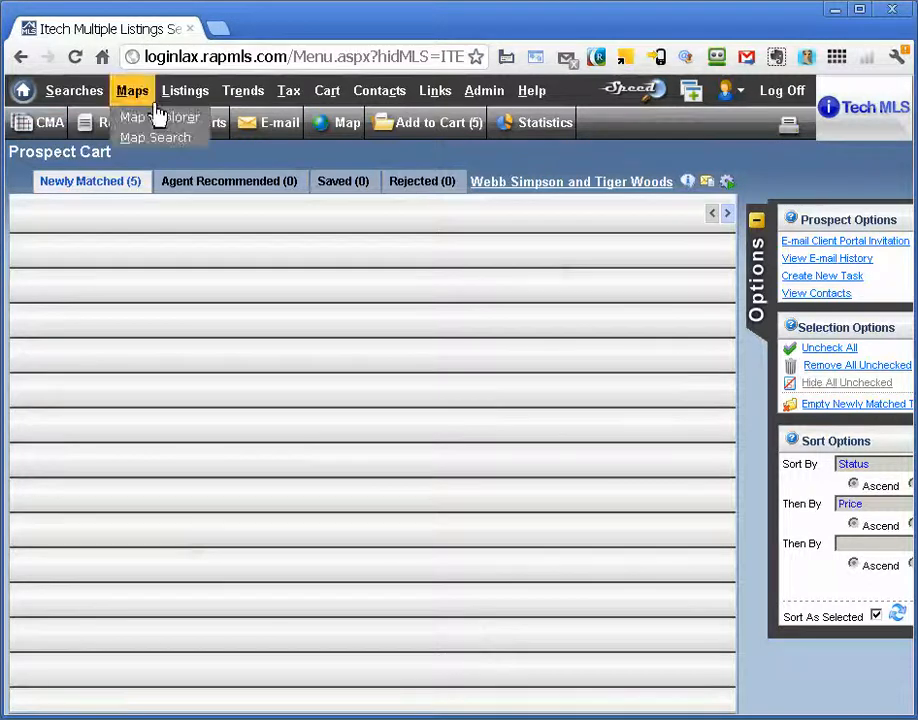
pyautogui.click(75, 58)
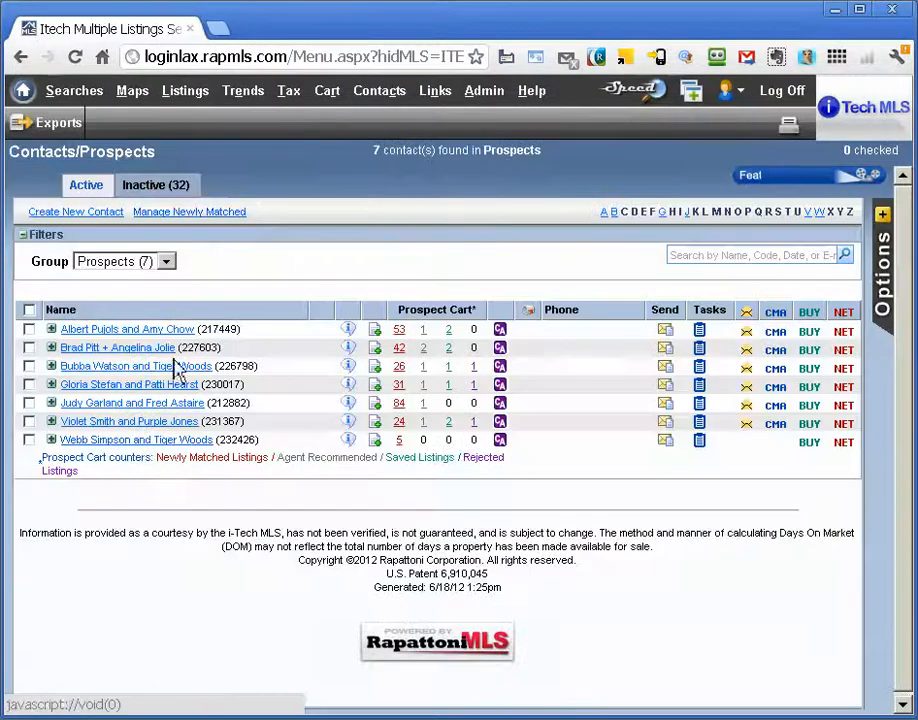
pyautogui.click(136, 440)
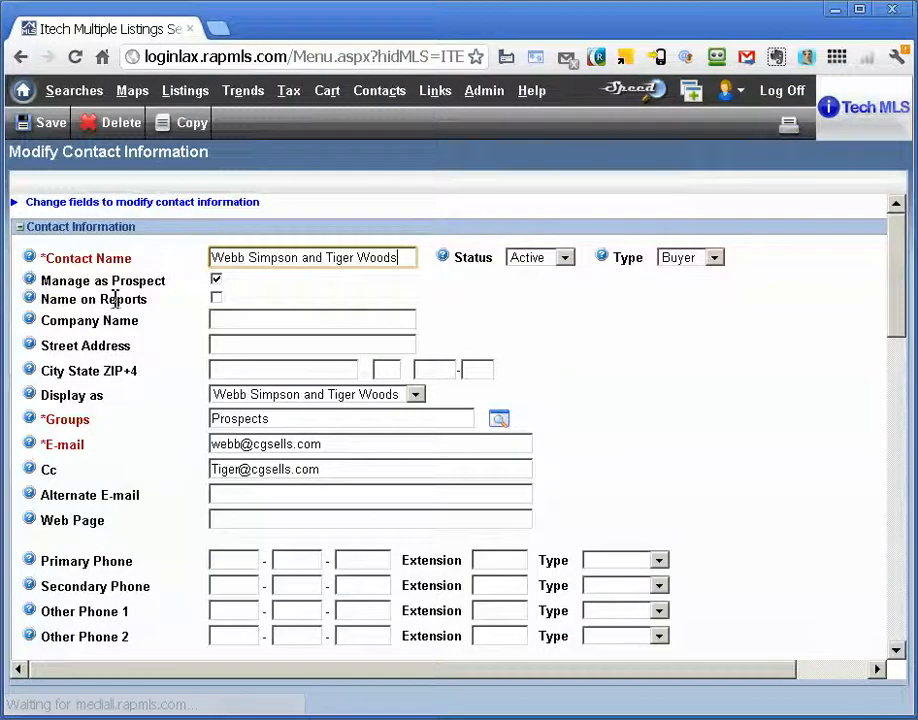
# Return to the Contacts/Prospects list and open the new prospect's newly matched listings
pyautogui.moveTo(379, 91)
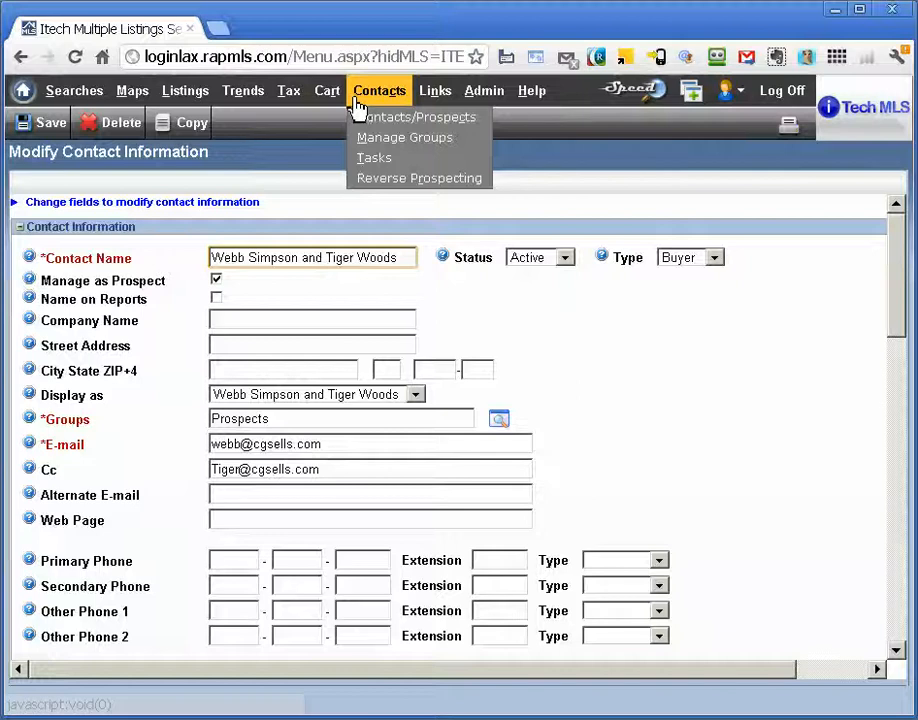
pyautogui.click(373, 118)
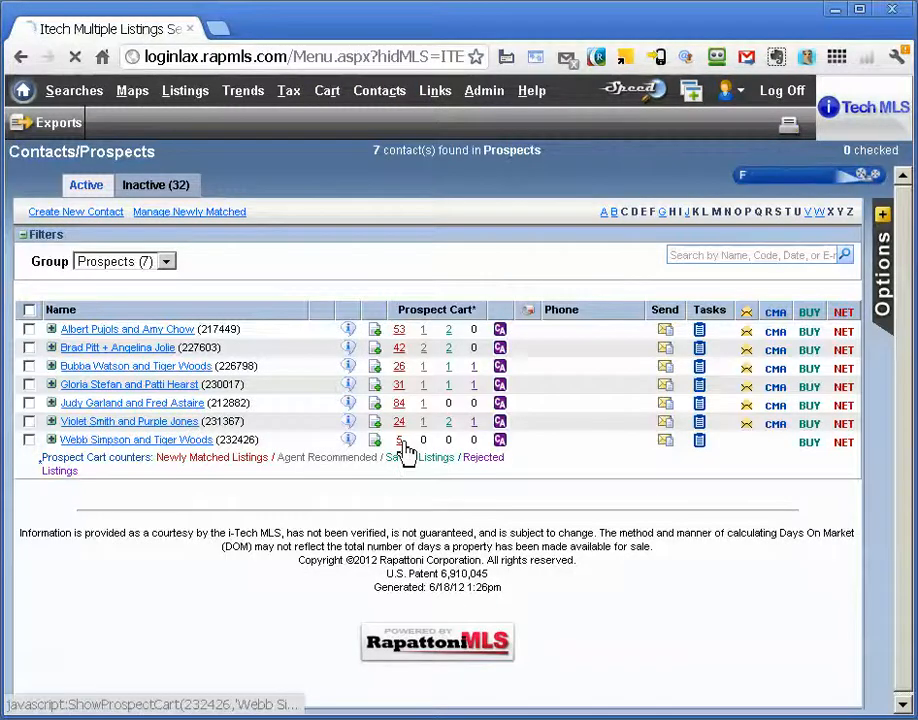
pyautogui.click(399, 441)
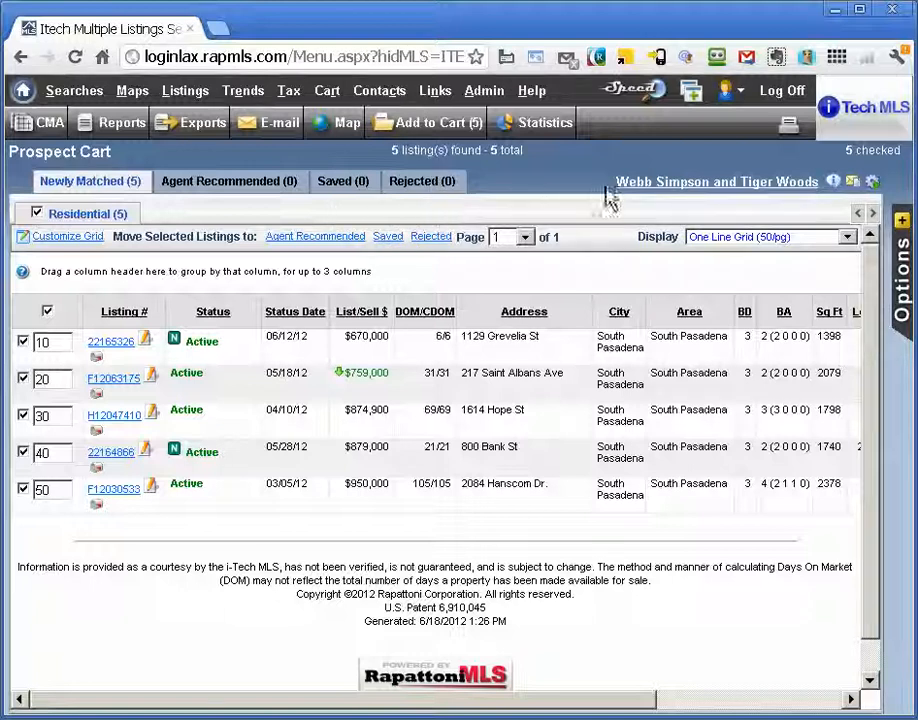
# Reopen the prospect's contact information from the Prospect Cart and send the Client Portal invitation by e-mail
pyautogui.click(757, 192)
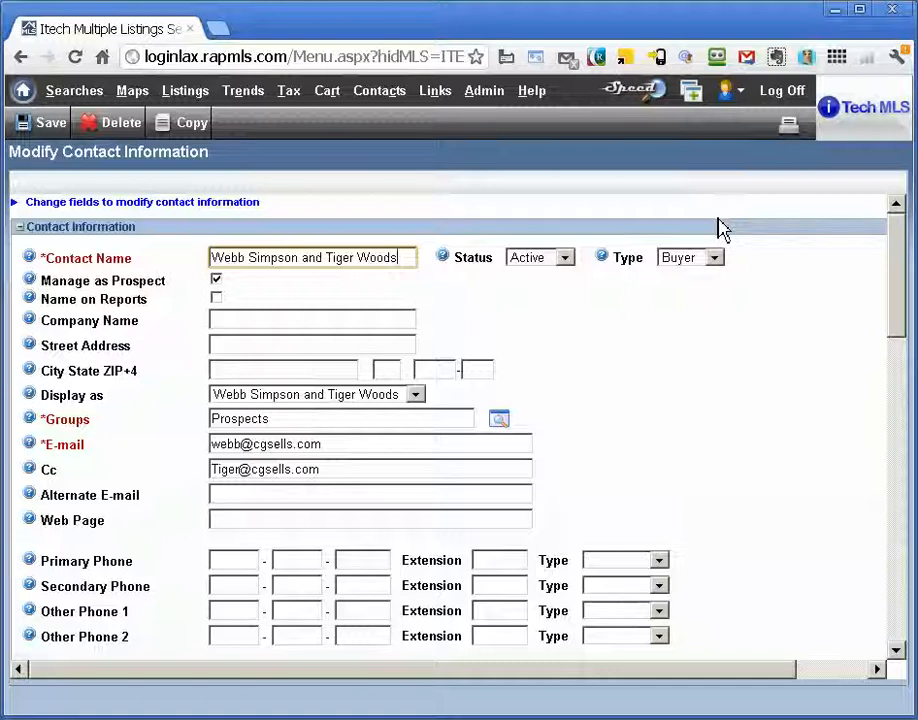
pyautogui.scroll(-4, 723, 228)
pyautogui.scroll(-4, 720, 222)
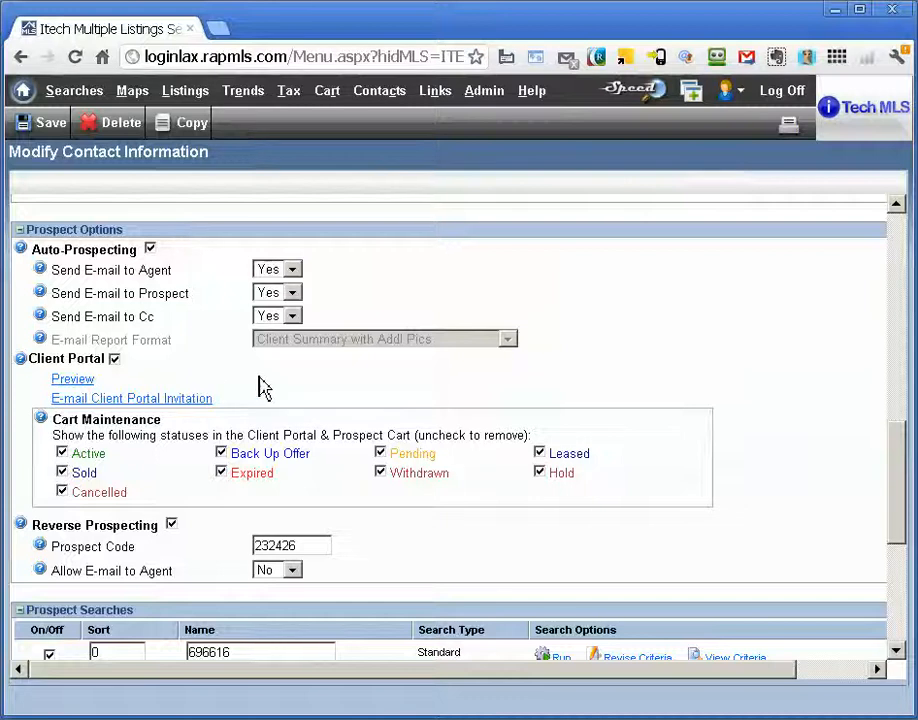
pyautogui.click(199, 409)
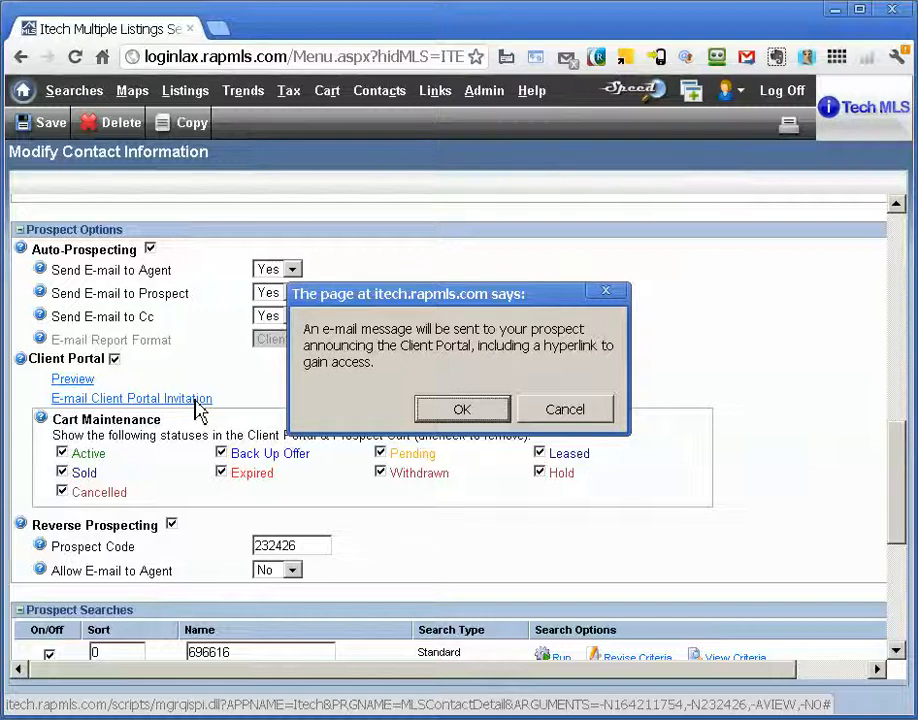
pyautogui.click(462, 410)
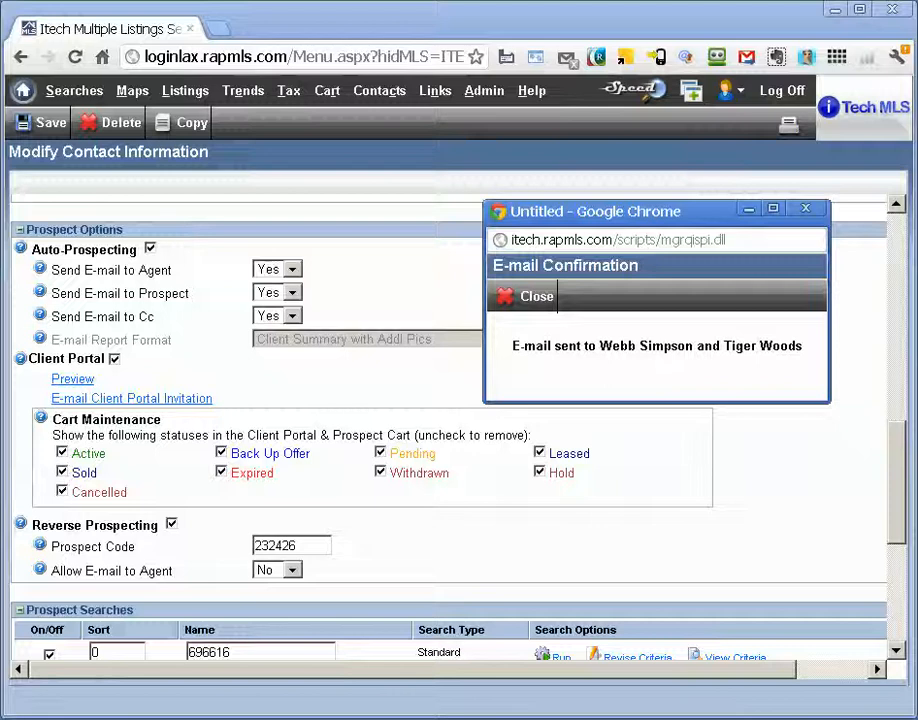
pyautogui.click(534, 304)
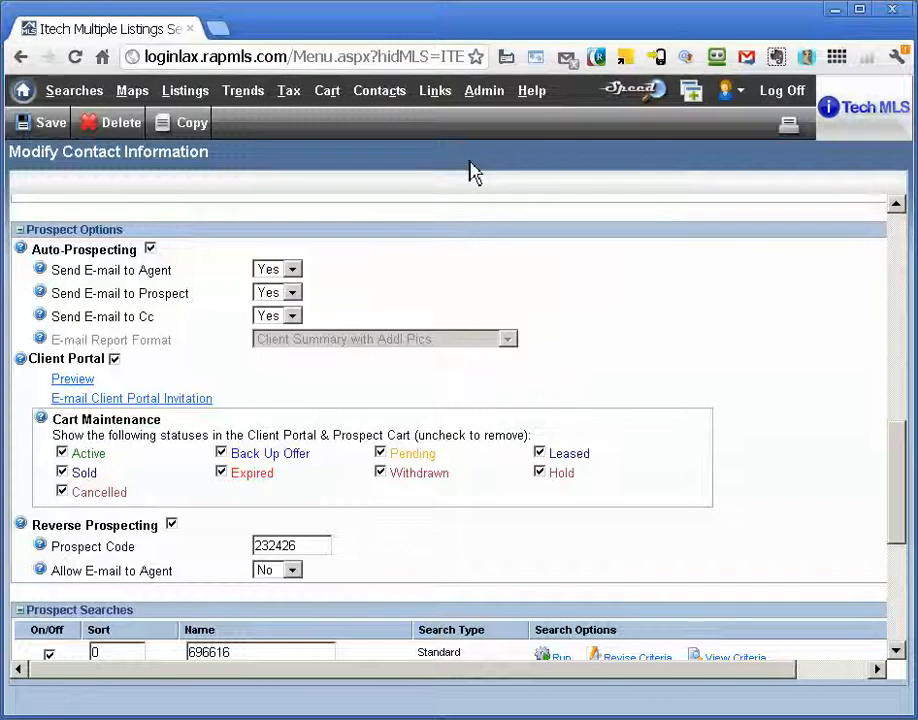
# Preview the Client Portal as the prospect sees it
pyautogui.click(69, 384)
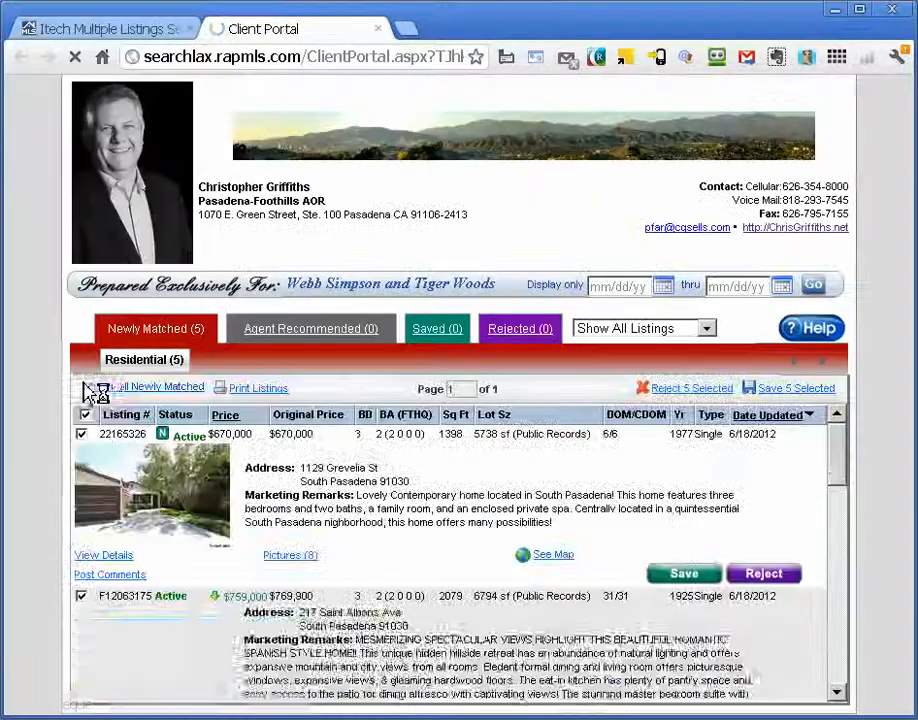